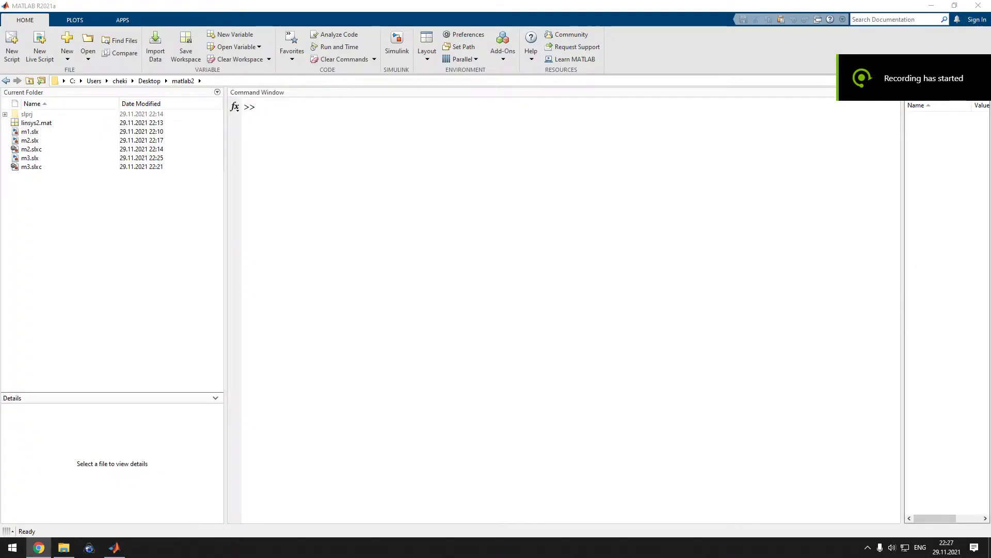
# - Turn the speaker volume down and return to MATLAB
pyautogui.click(891, 549)
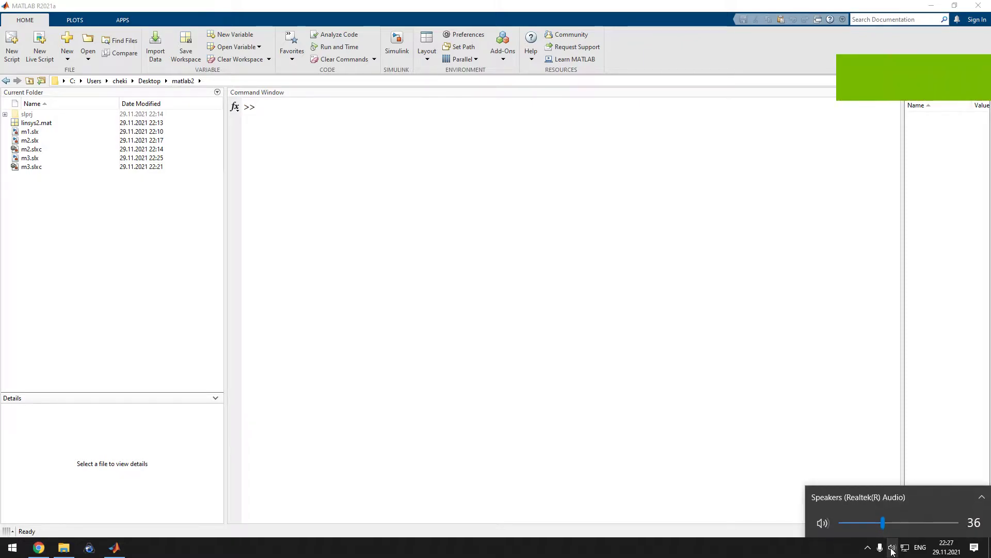
pyautogui.scroll(-3, 893, 551)
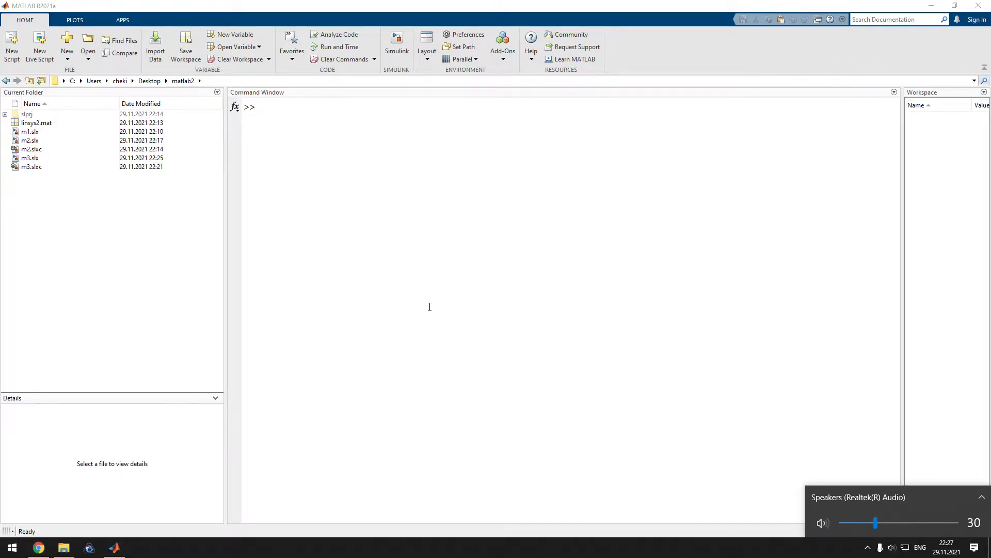
pyautogui.click(292, 233)
# - Select the m1.slx model file and turn the speaker volume back up
pyautogui.click(29, 132)
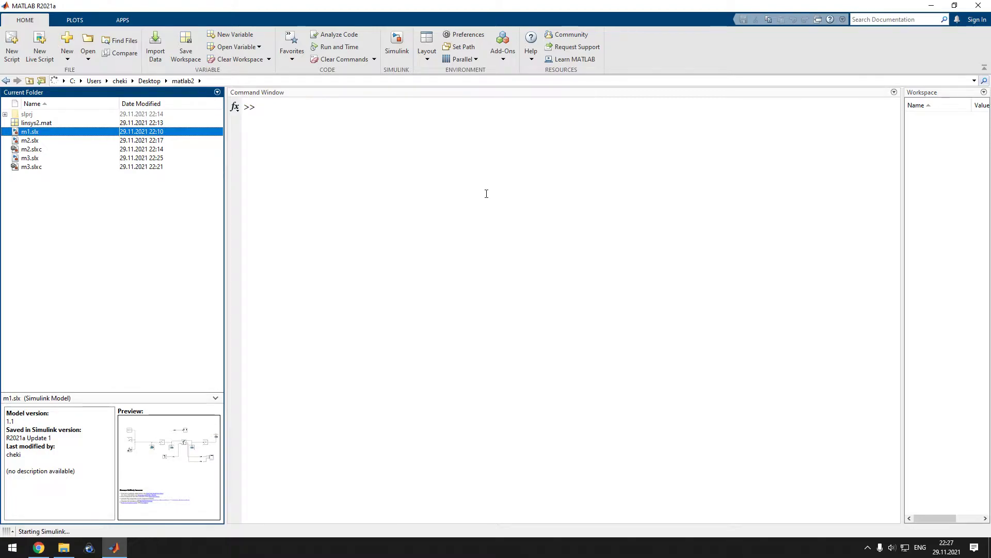
pyautogui.click(893, 551)
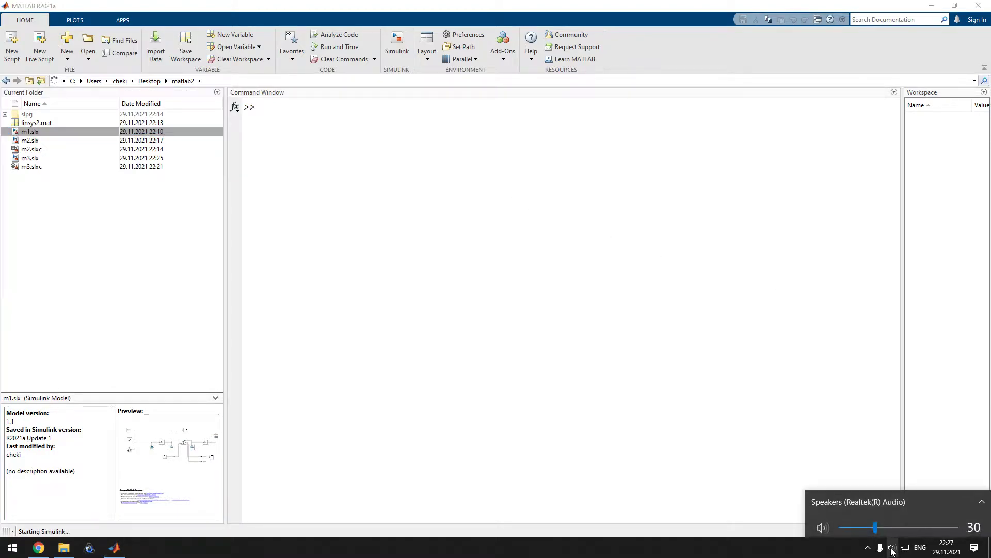
pyautogui.scroll(4, 893, 551)
pyautogui.scroll(1, 893, 551)
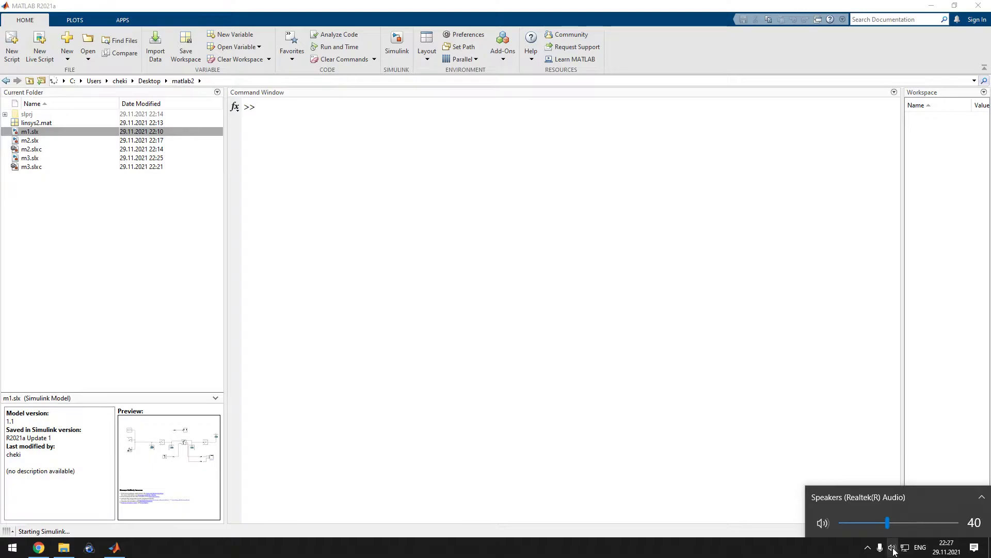
pyautogui.scroll(1, 893, 553)
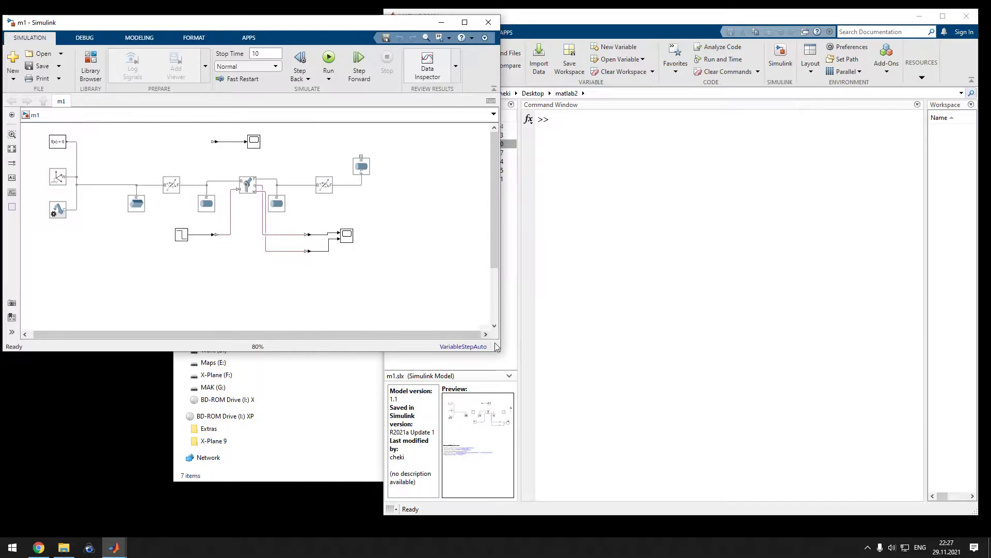
# - Resize the m1 window, set the stop time to 10, and run the simulation
pyautogui.moveTo(501, 352)
pyautogui.mouseDown()
pyautogui.moveTo(396, 357)
pyautogui.moveTo(509, 368)
pyautogui.mouseUp()
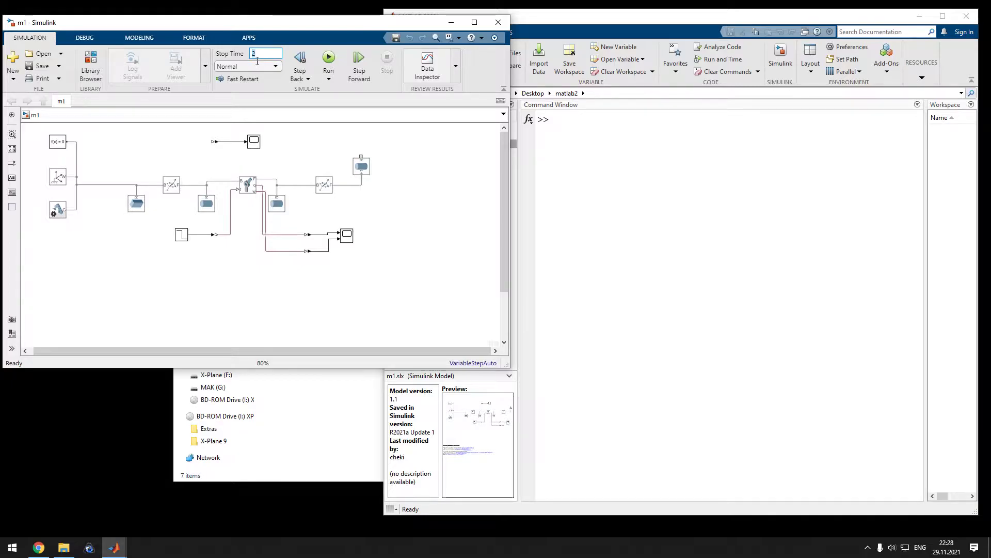
pyautogui.write('10')
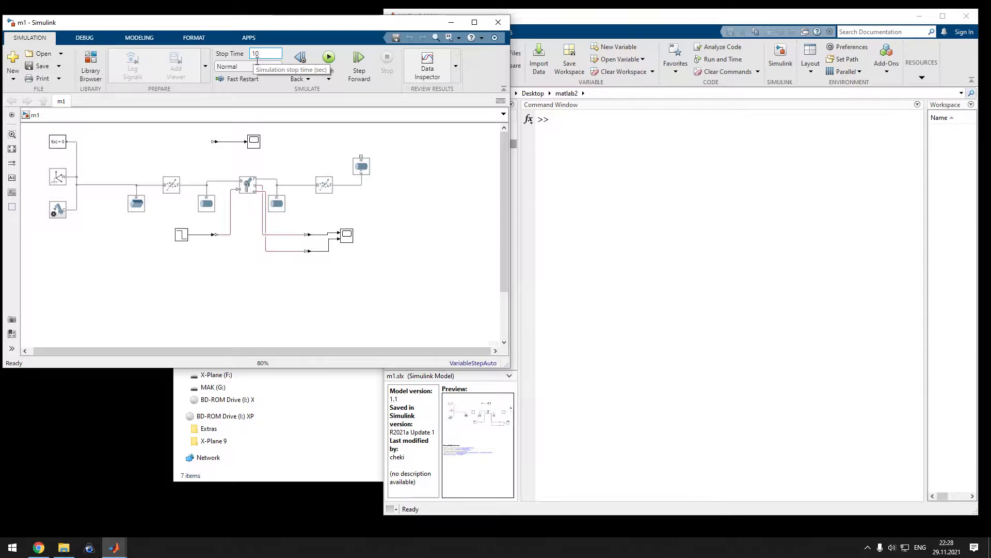
pyautogui.click(328, 58)
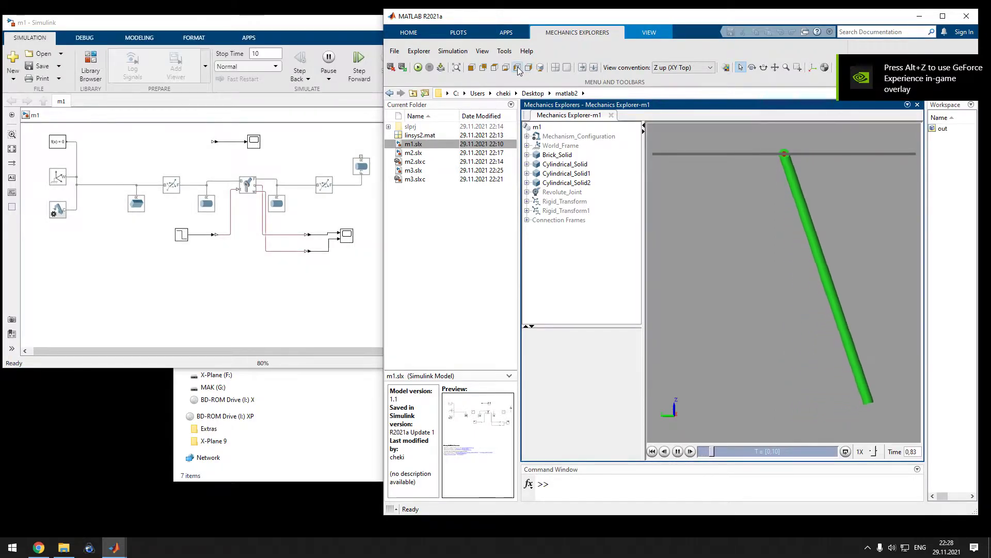
# - Inspect the Scope1 traces, then close the scope
pyautogui.click(358, 280)
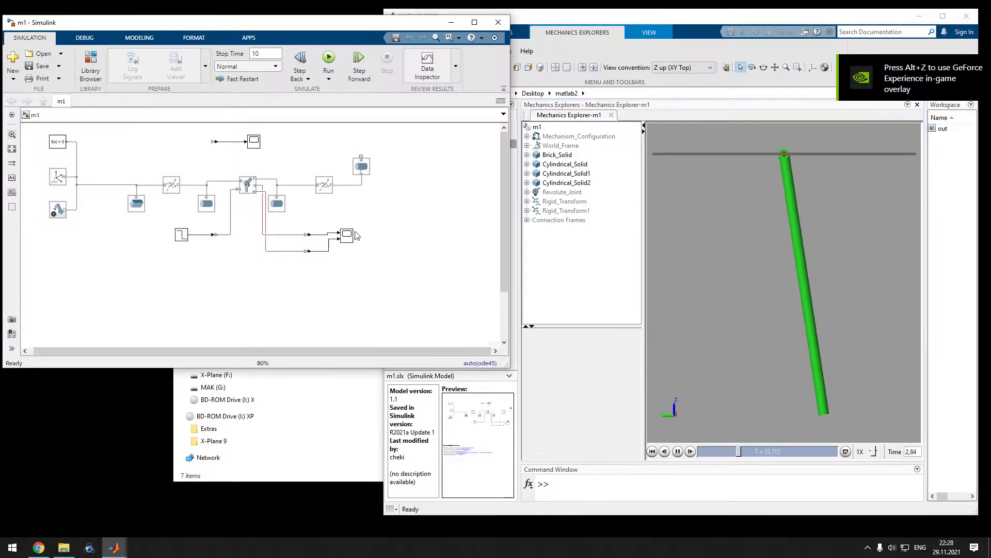
pyautogui.click(347, 235)
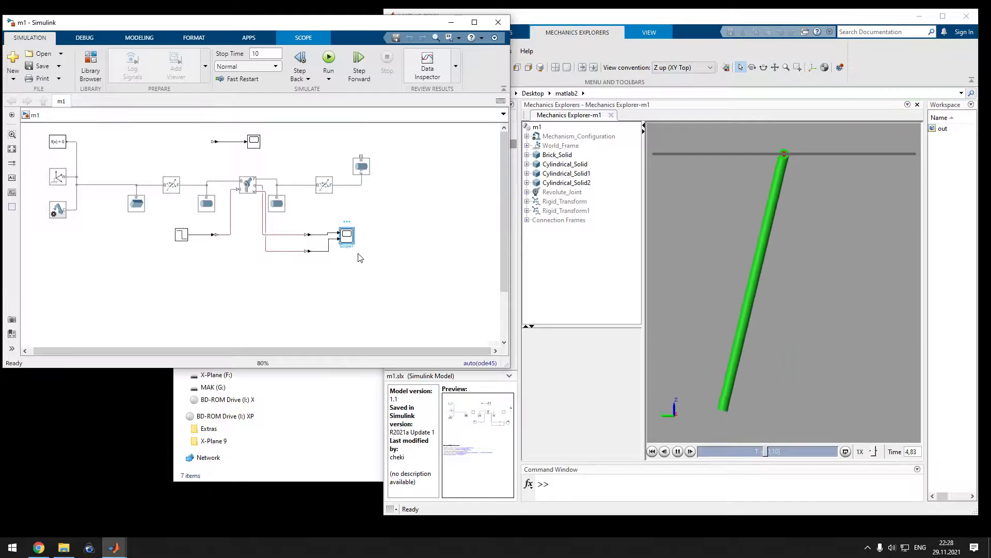
pyautogui.doubleClick(347, 236)
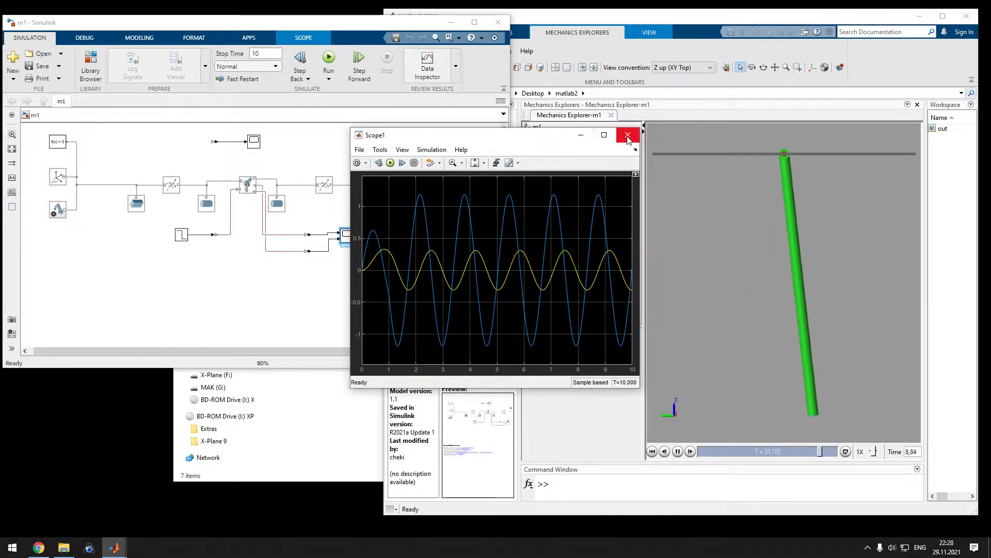
pyautogui.click(627, 136)
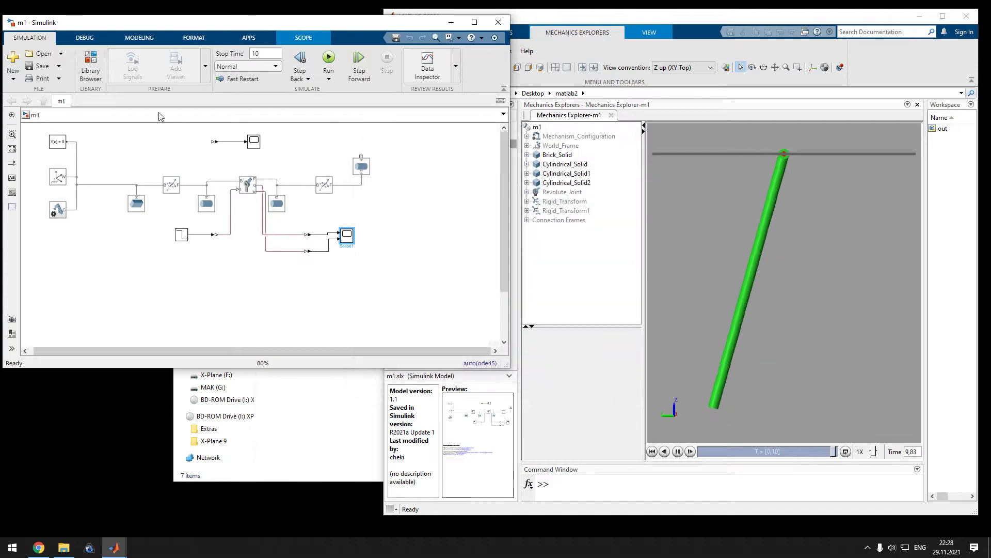
# - Save the model as a new copy named m4
pyautogui.click(59, 66)
pyautogui.click(60, 109)
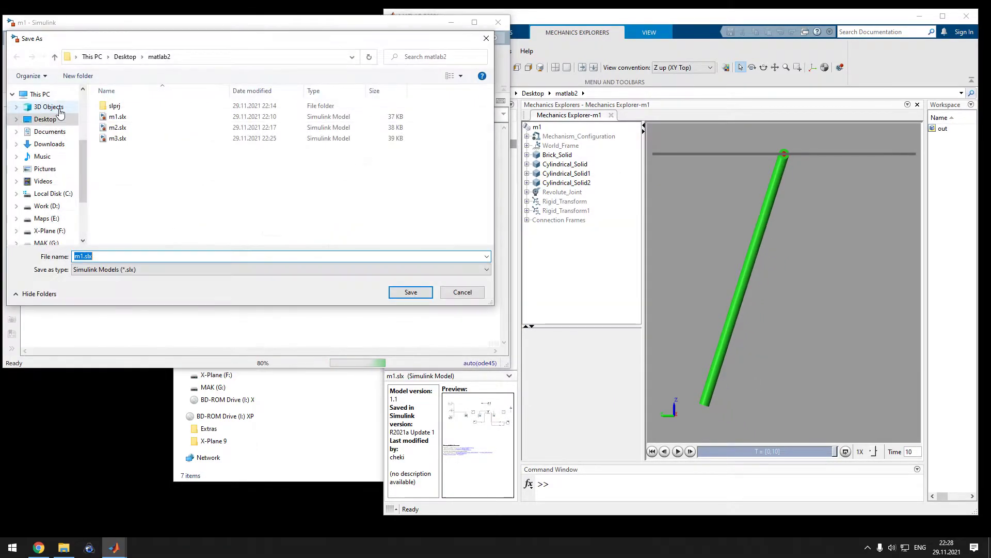
pyautogui.write('m4')
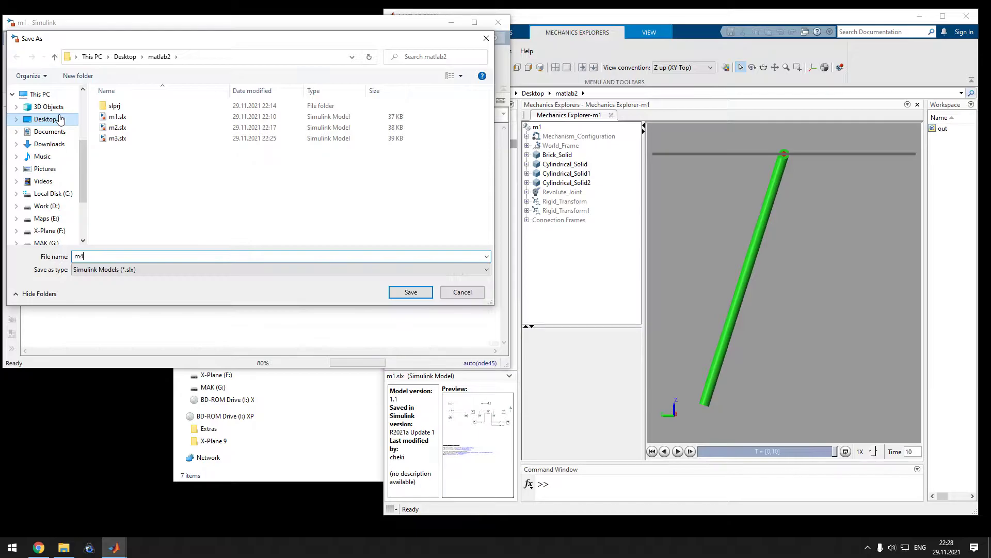
pyautogui.press('Return')
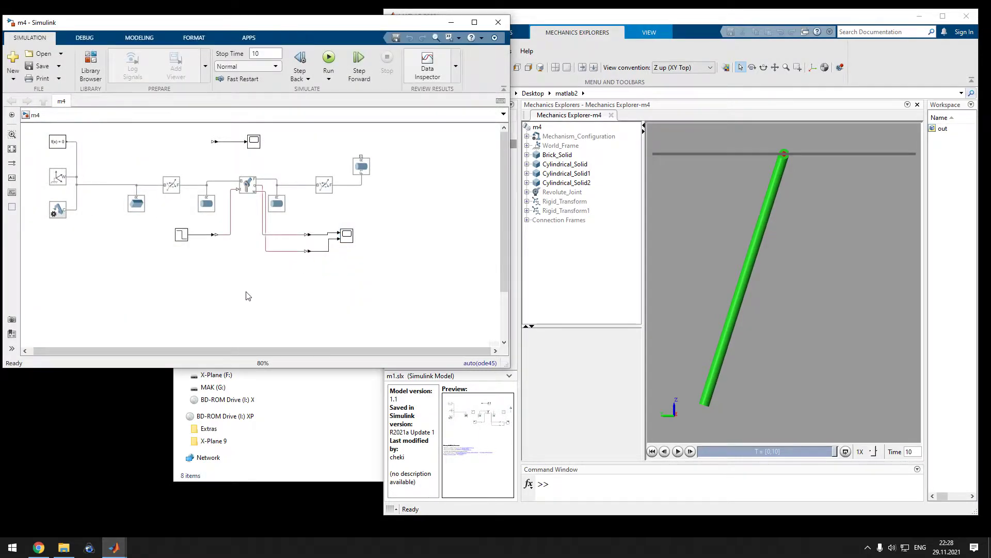
# - Insert a Mux fed by the scope signal, with a new Scope on its output
pyautogui.doubleClick(352, 273)
pyautogui.write('mux')
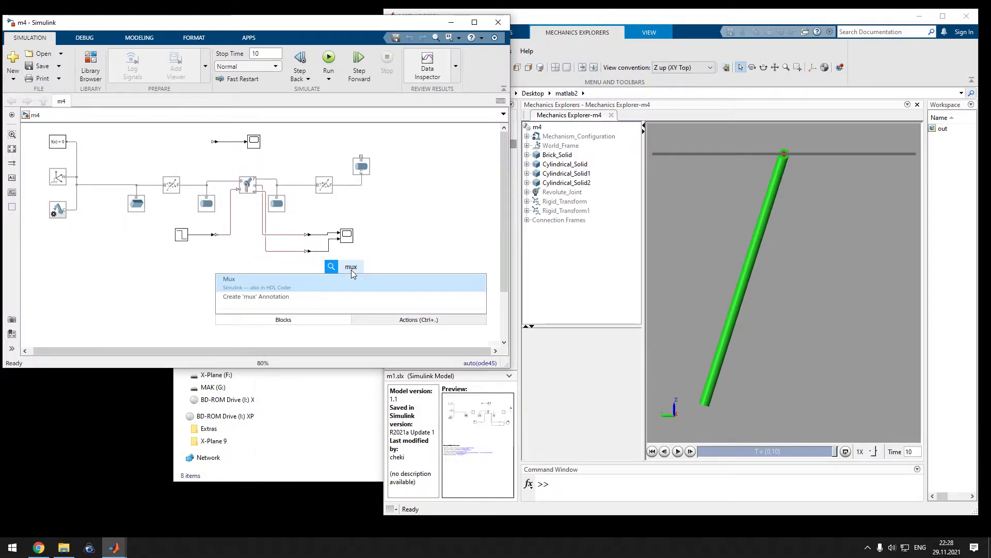
pyautogui.press('Return')
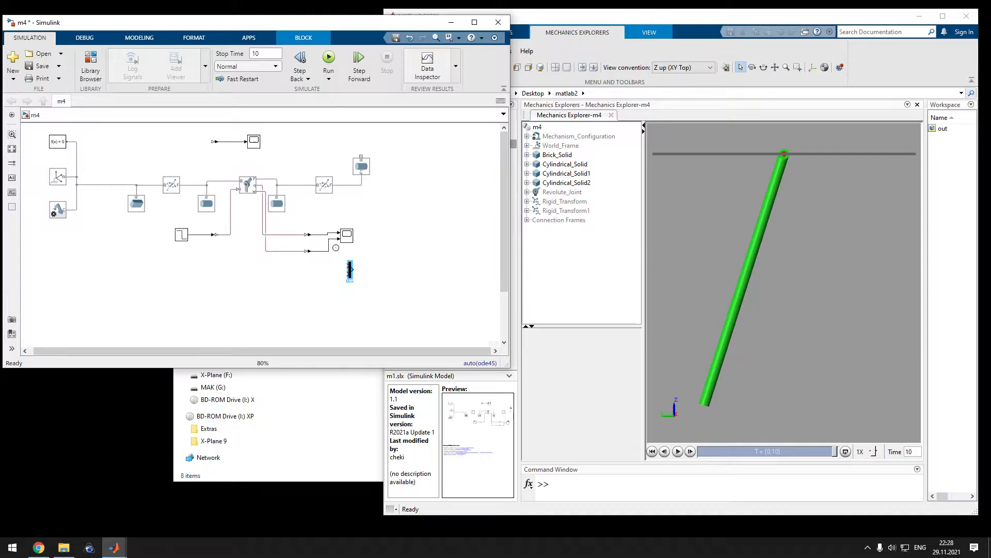
pyautogui.moveTo(346, 265)
pyautogui.mouseDown()
pyautogui.moveTo(320, 235)
pyautogui.moveTo(325, 268)
pyautogui.moveTo(342, 285)
pyautogui.moveTo(349, 275)
pyautogui.mouseUp()
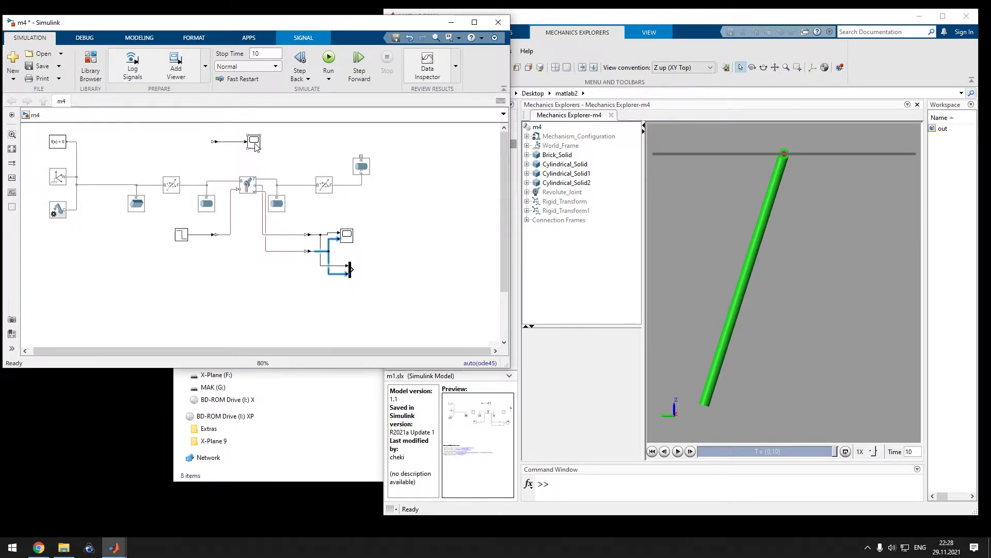
pyautogui.moveTo(255, 147); pyautogui.dragTo(414, 272)
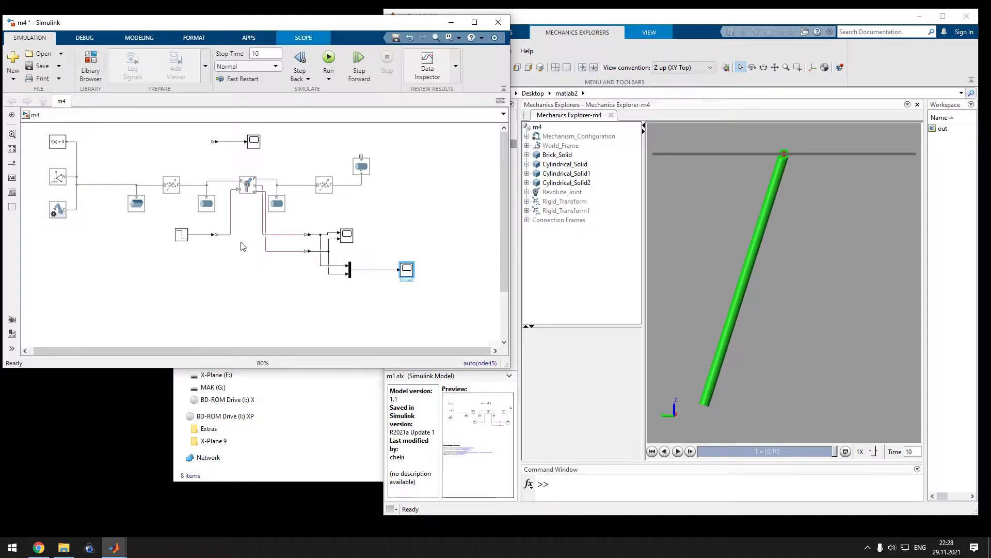
# - Mark the step signal as Input Perturbation and the Mux output as Output Measurement
pyautogui.rightClick(205, 236)
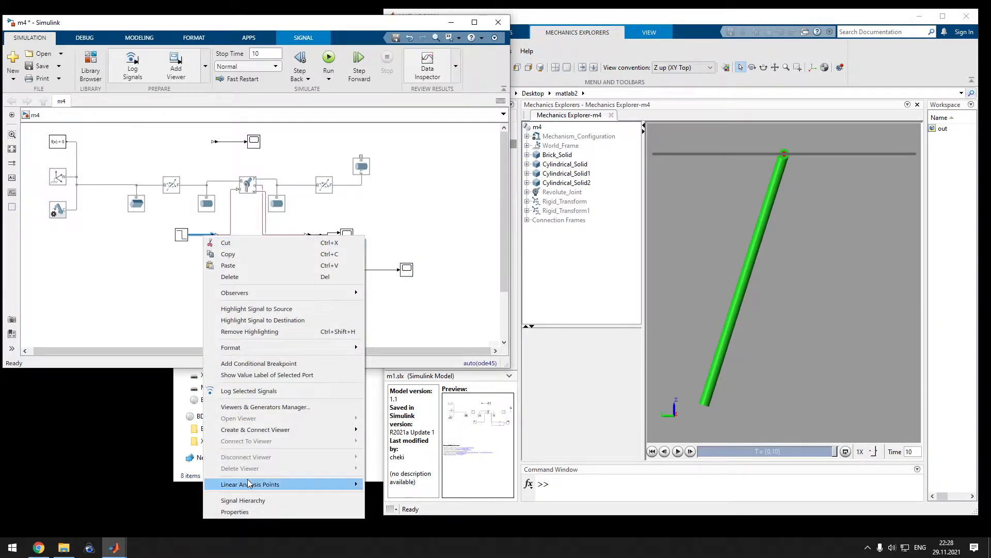
pyautogui.moveTo(261, 485)
pyautogui.click(401, 486)
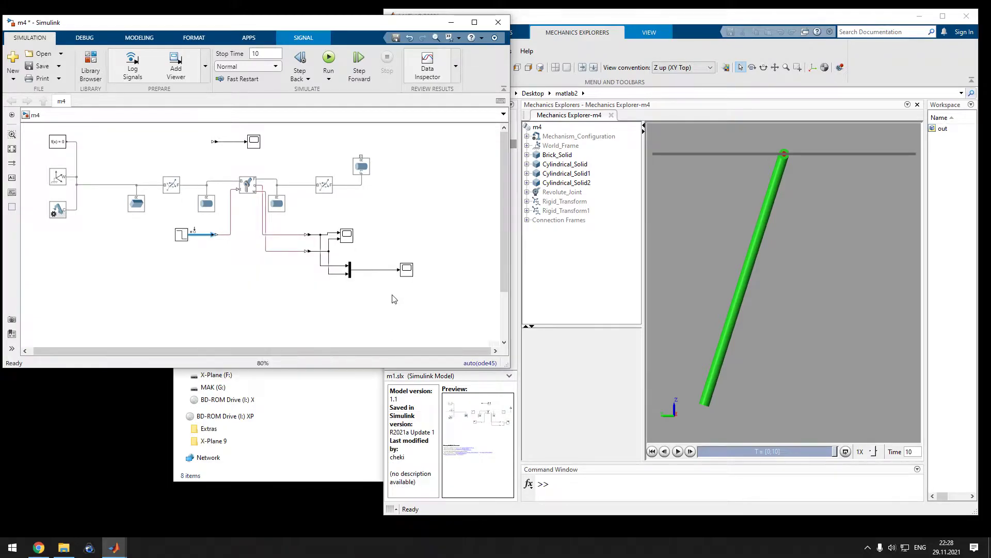
pyautogui.rightClick(378, 274)
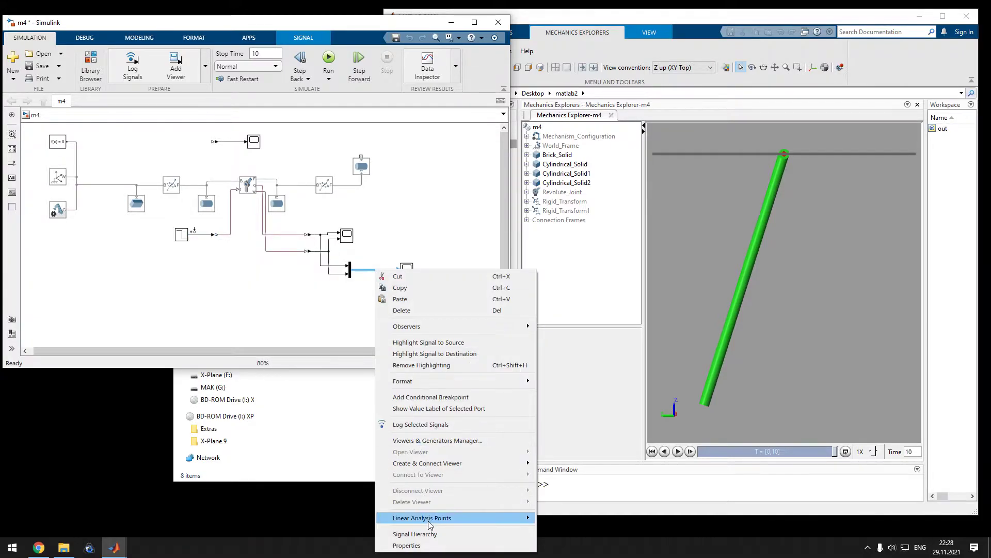
pyautogui.moveTo(447, 519)
pyautogui.click(568, 496)
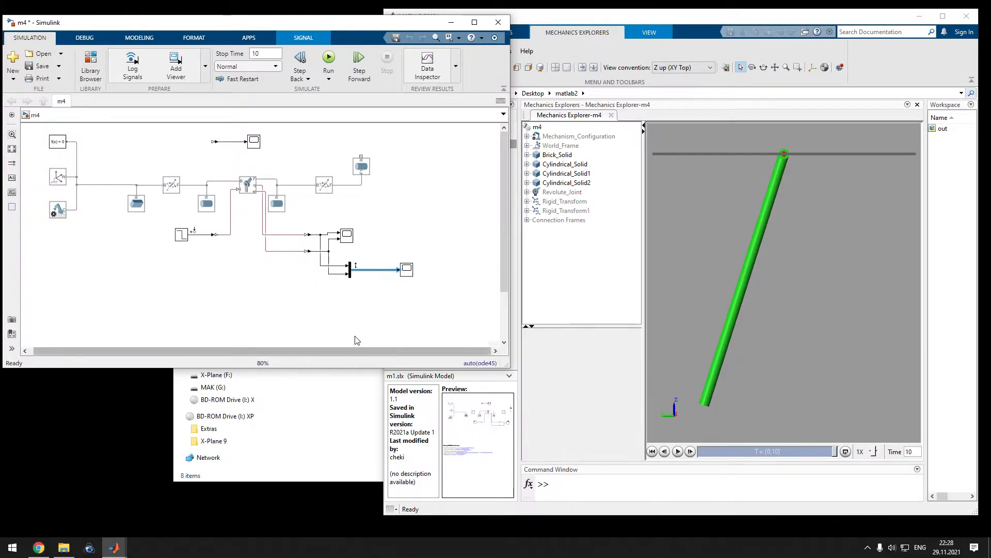
pyautogui.click(318, 337)
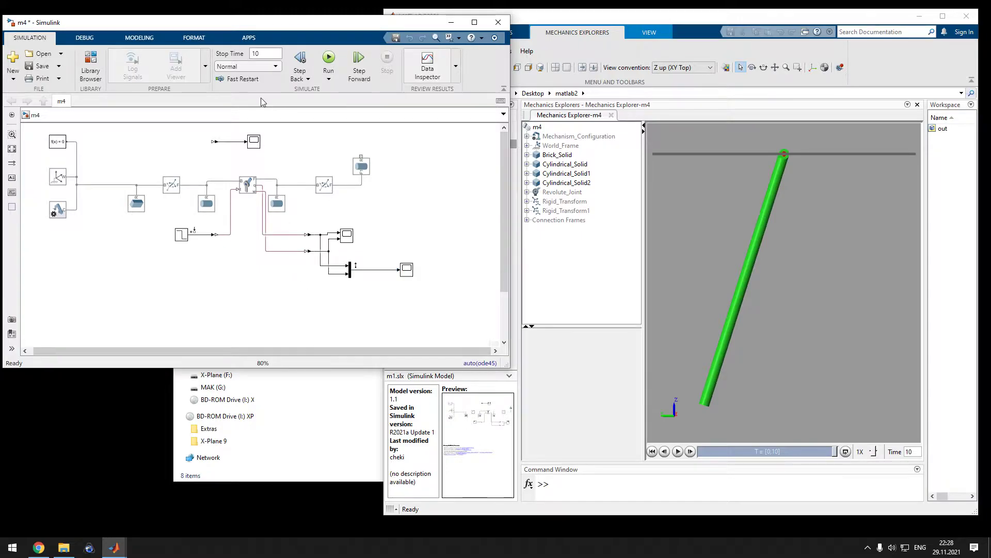
pyautogui.click(249, 39)
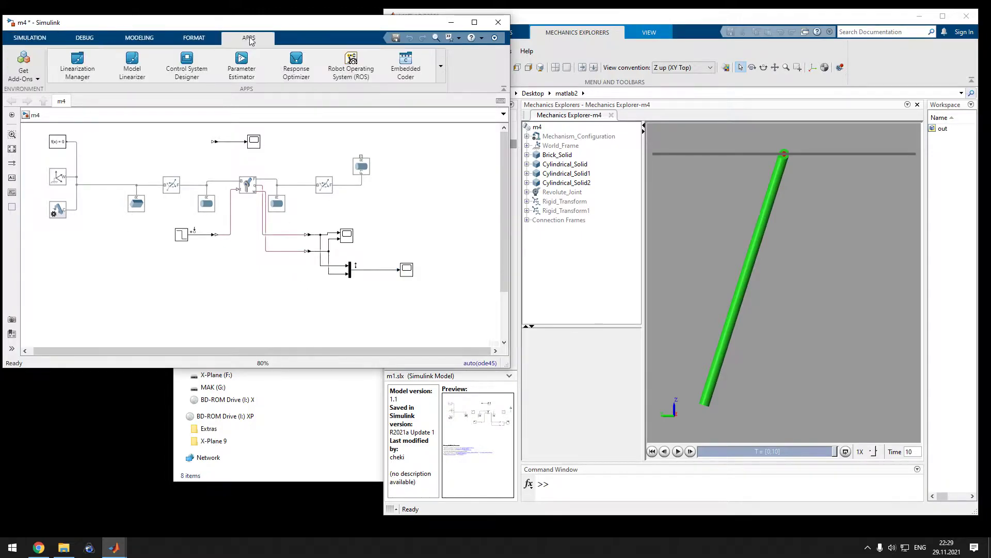
# - Linearize m4 in Model Linearizer with a step plot and export linsys1 to the workspace
pyautogui.click(134, 66)
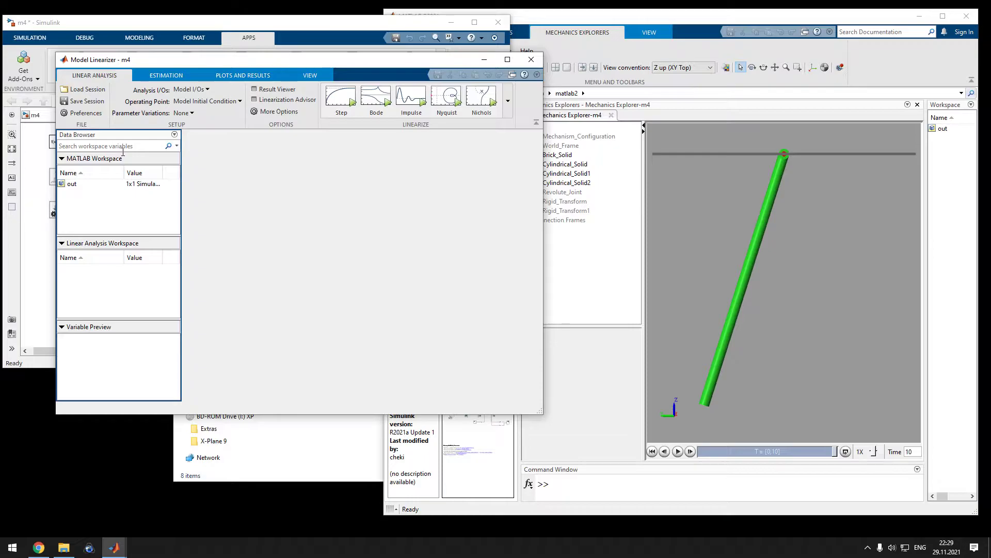
pyautogui.click(345, 104)
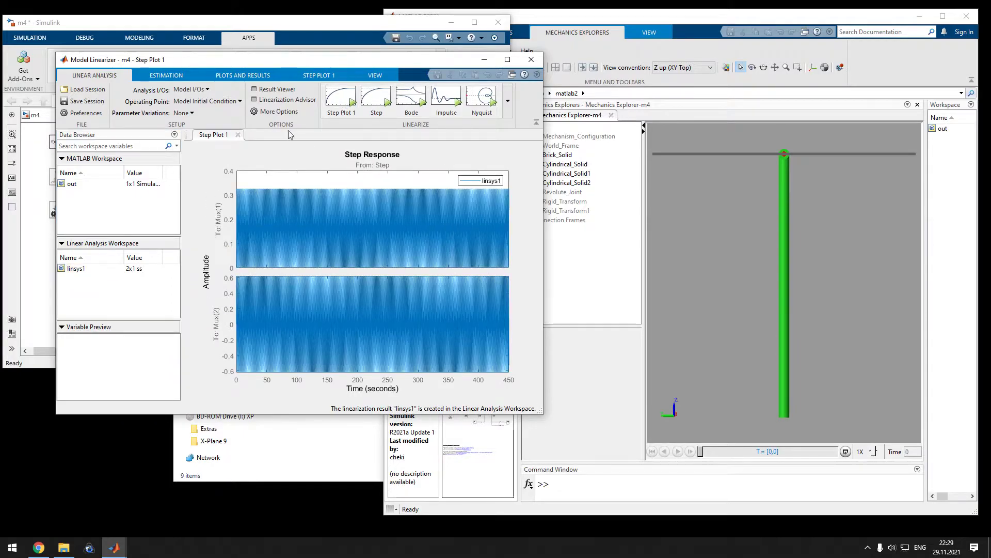
pyautogui.click(77, 273)
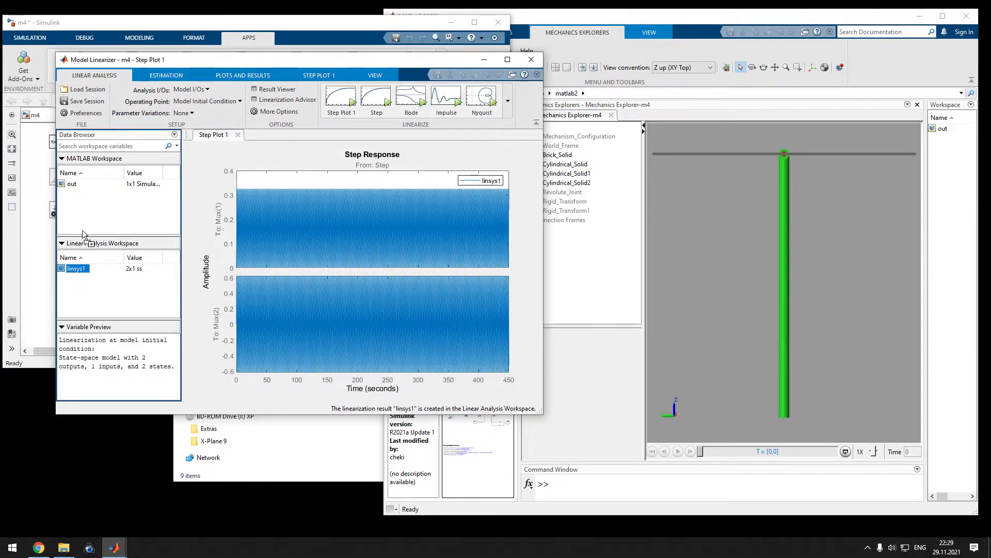
pyautogui.moveTo(83, 235); pyautogui.dragTo(86, 218)
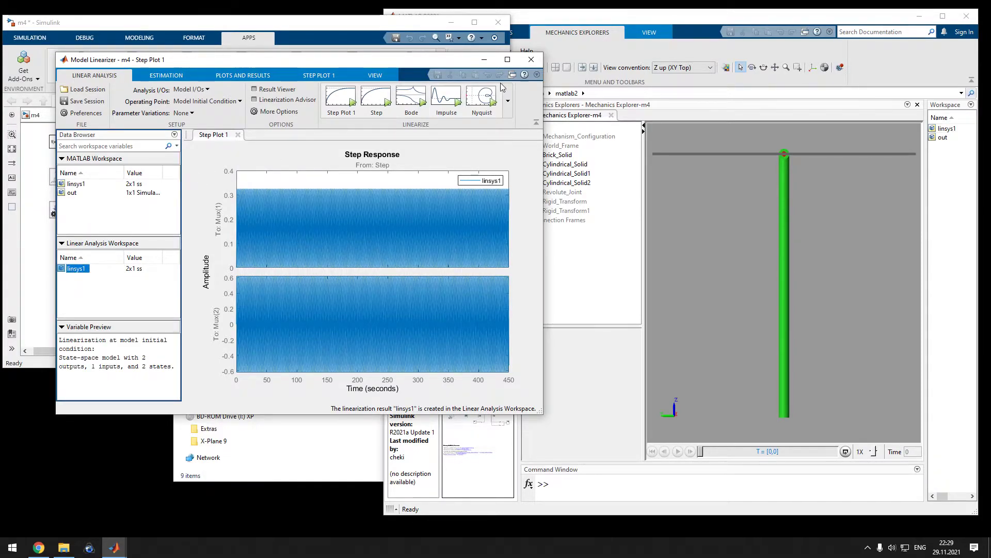
# - Insert a State-Space block into m4
pyautogui.click(485, 60)
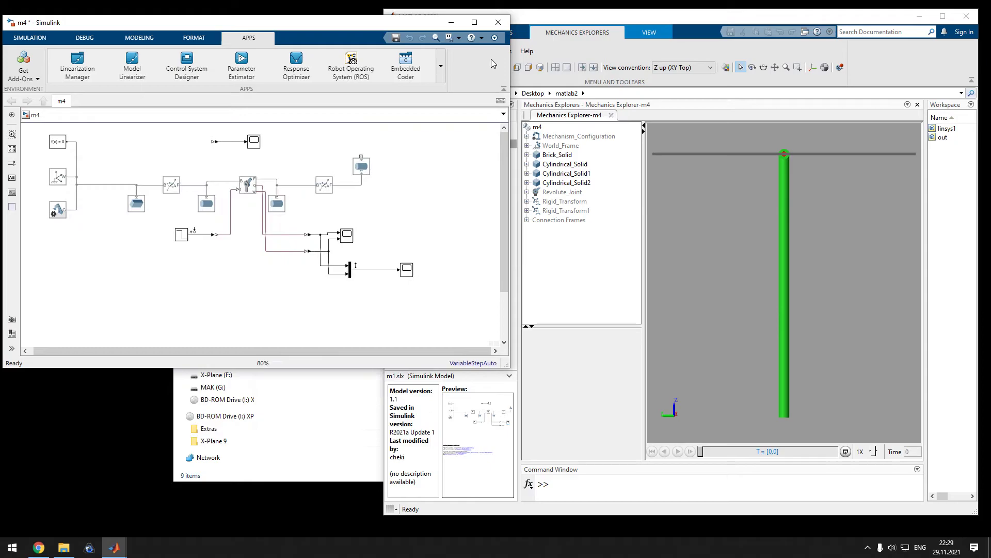
pyautogui.write('st')
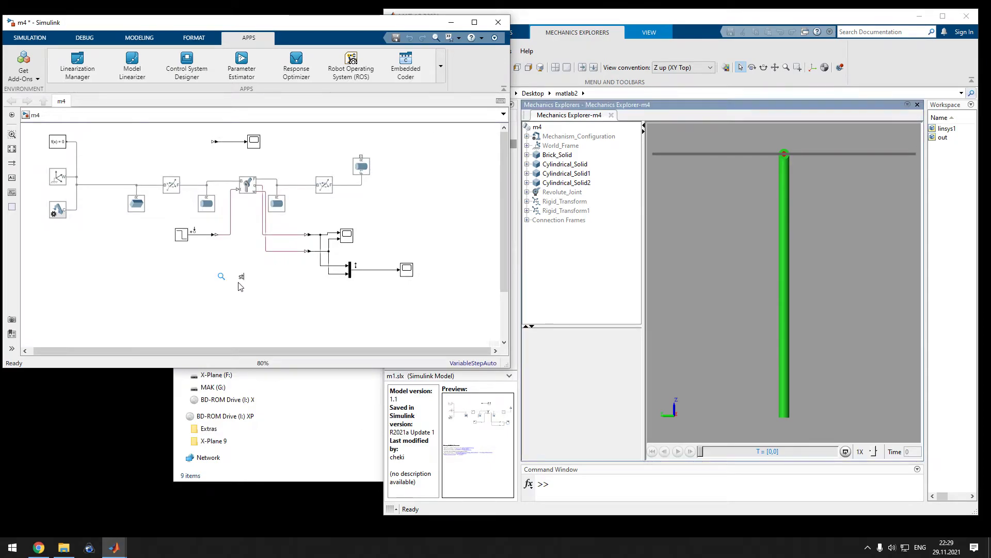
pyautogui.write('ate')
pyautogui.press('Return')
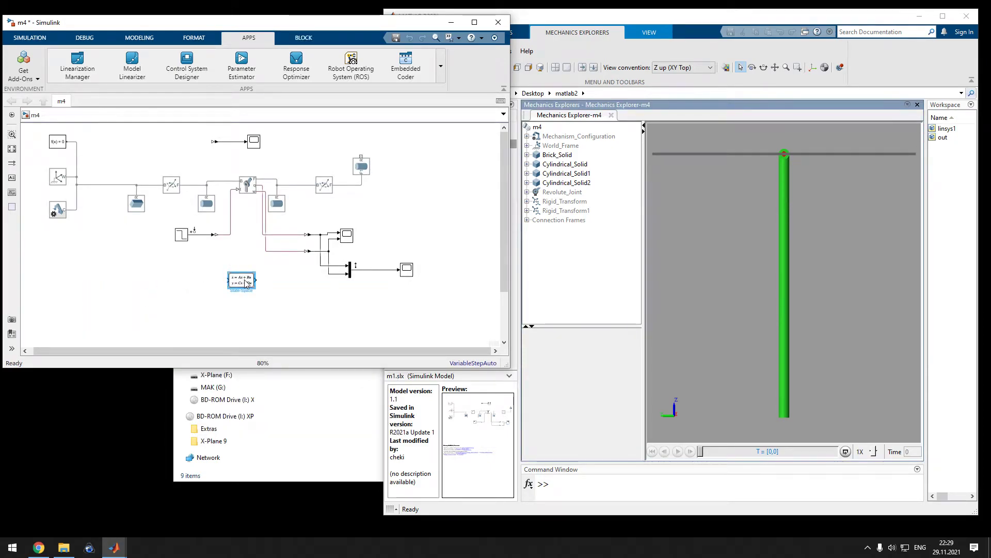
# - Set the State-Space block's A matrix to linsys1.A
pyautogui.doubleClick(246, 283)
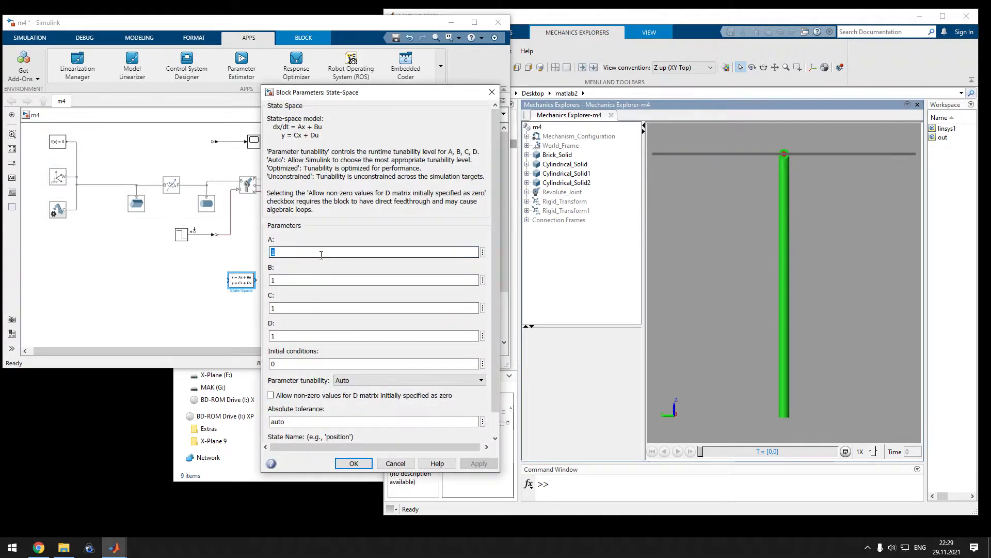
pyautogui.write('ly')
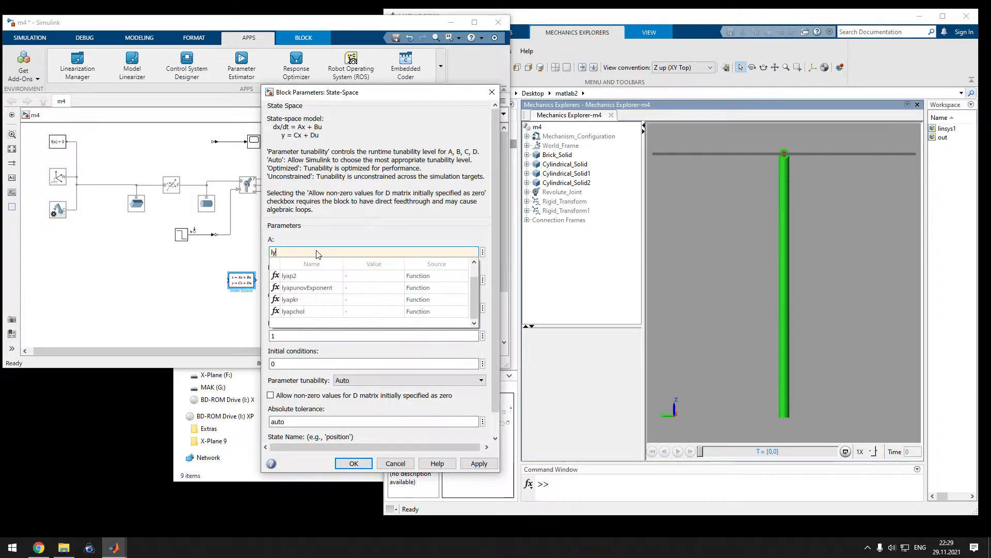
pyautogui.press('BackSpace')
pyautogui.press('Return')
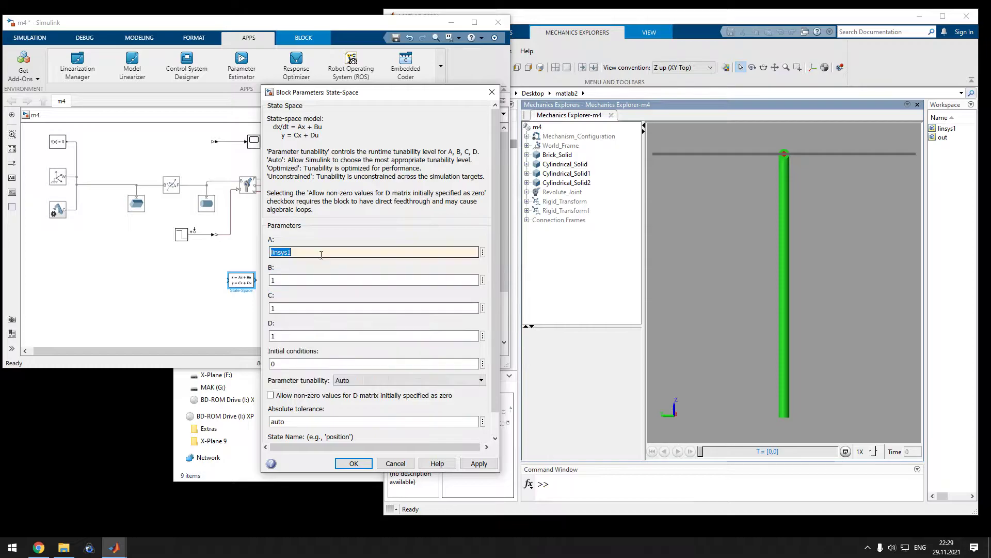
pyautogui.click(322, 255)
pyautogui.write('.A')
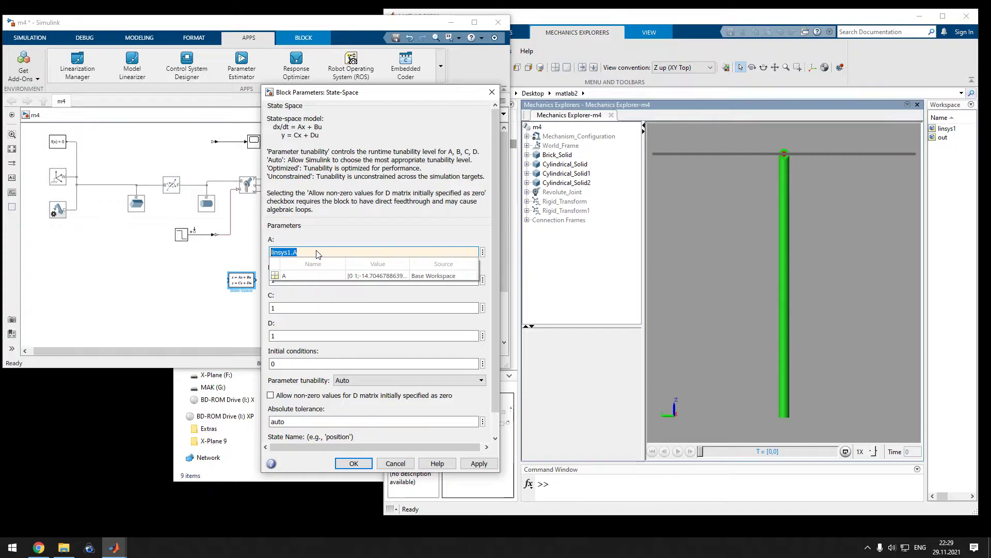
pyautogui.hotkey('ctrl', 'c')
# - Set the D and C fields to linsys1.D and linsys1.C
pyautogui.doubleClick(325, 336)
pyautogui.hotkey('ctrl', 'v')
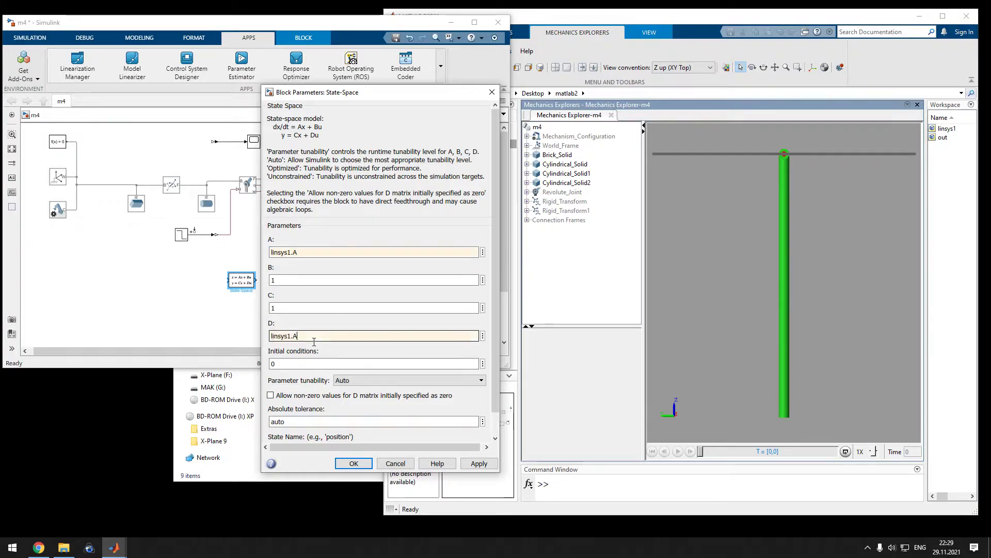
pyautogui.press('BackSpace')
pyautogui.write('D')
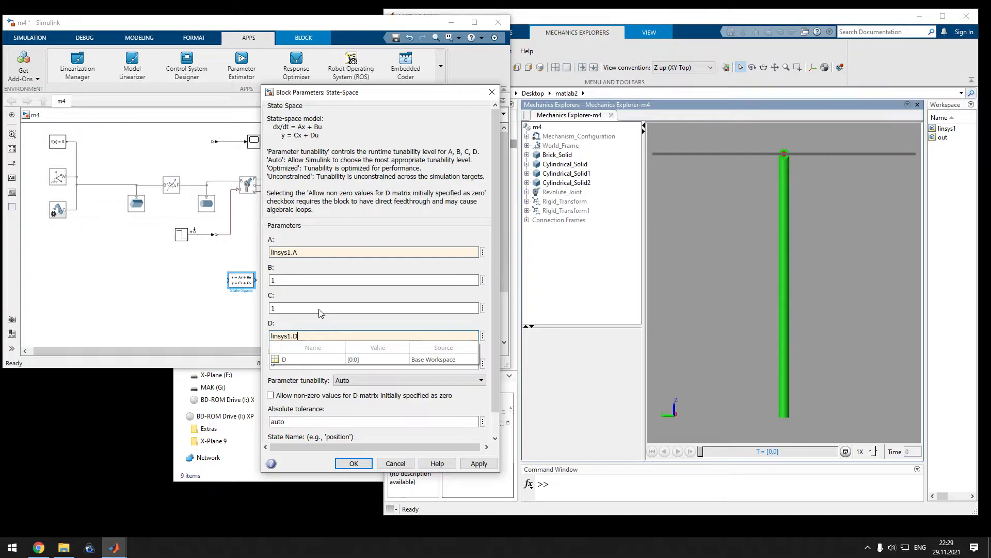
pyautogui.doubleClick(323, 308)
pyautogui.hotkey('ctrl', 'v')
pyautogui.press('BackSpace')
pyautogui.write('C')
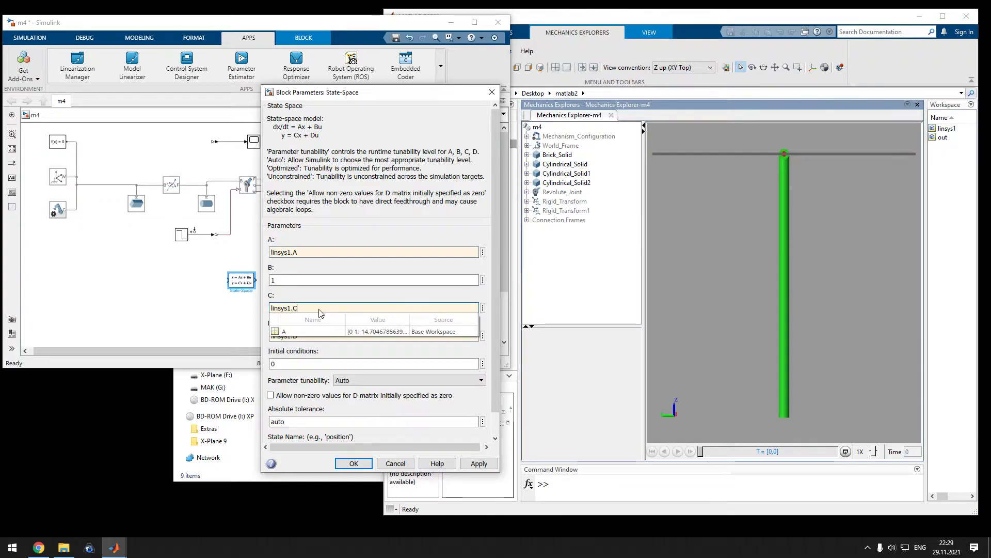
pyautogui.doubleClick(324, 308)
# - Set the B field to linsys1.B
pyautogui.doubleClick(287, 279)
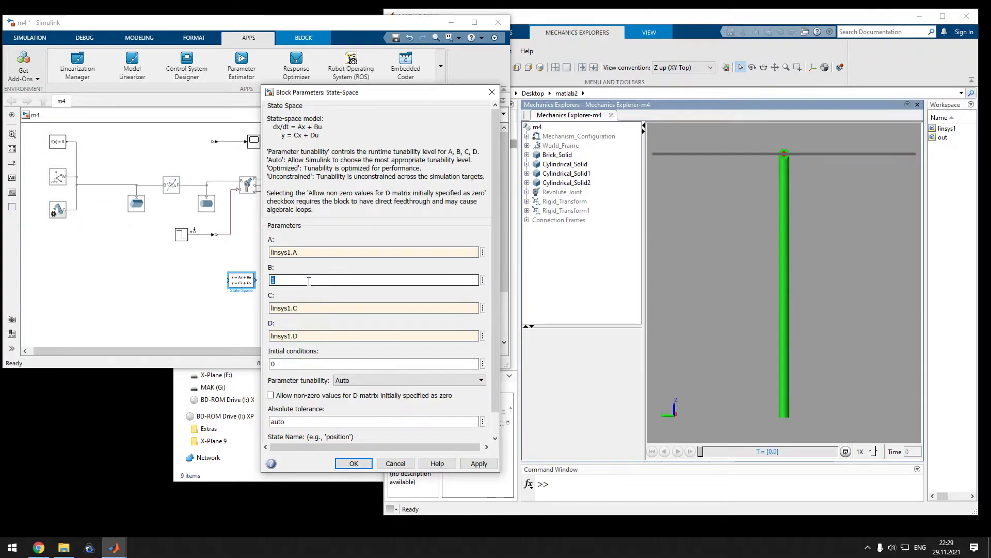
pyautogui.hotkey('ctrl', 'v')
pyautogui.press('BackSpace')
pyautogui.write('B')
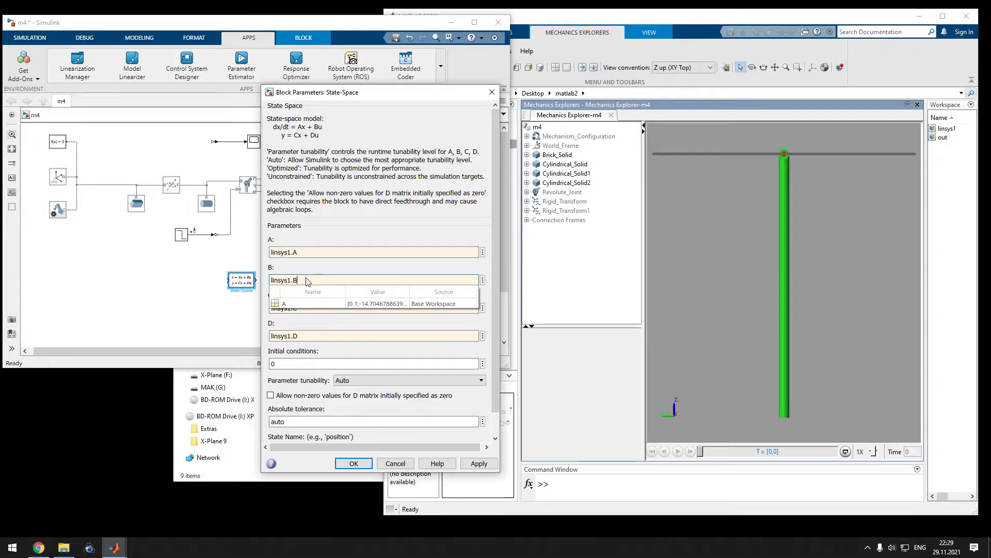
pyautogui.doubleClick(311, 282)
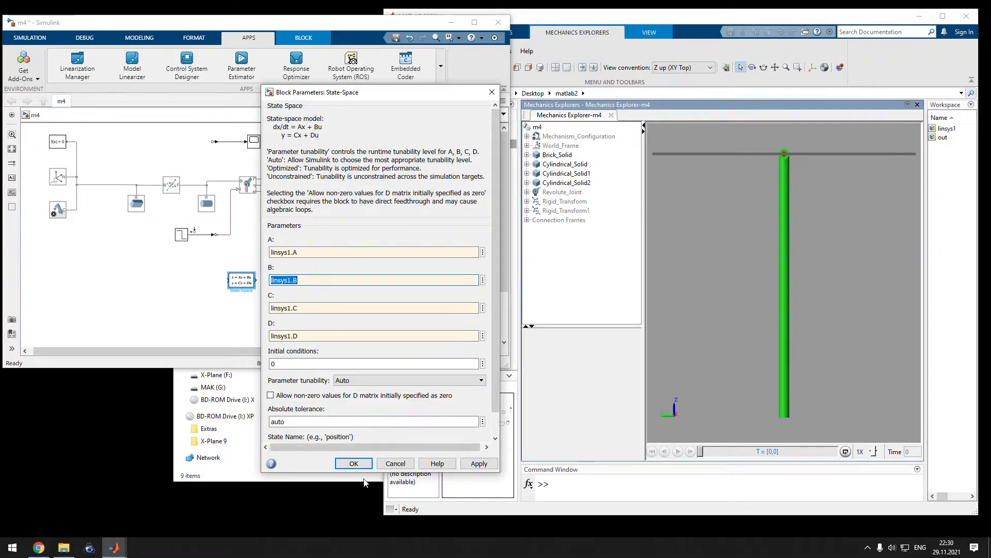
# - Feed the step signal into the State-Space block, wire its output to a copied Scope, and run
pyautogui.click(354, 463)
pyautogui.moveTo(204, 234); pyautogui.dragTo(237, 290)
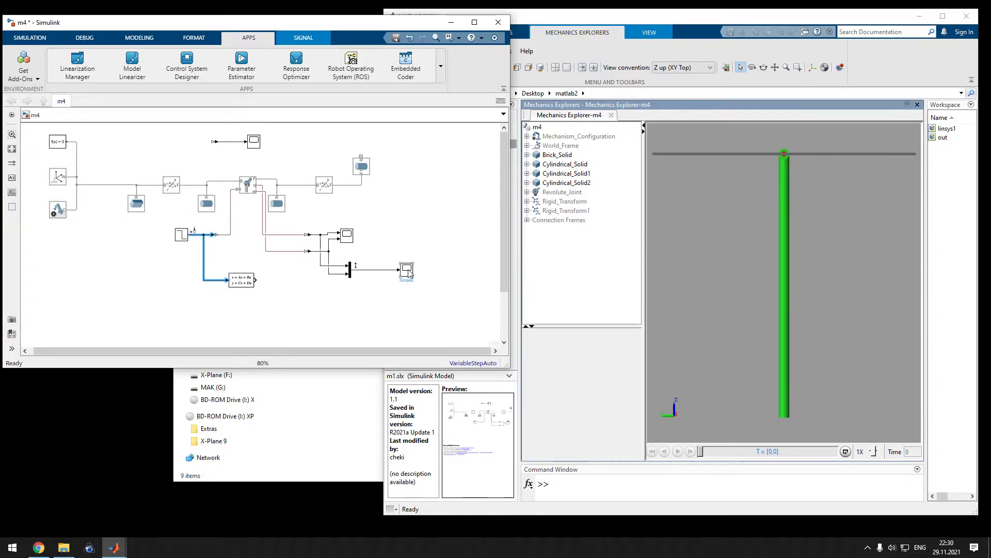
pyautogui.keyDown('ctrl'); pyautogui.moveTo(408, 273); pyautogui.dragTo(407, 307); pyautogui.keyUp('ctrl')
pyautogui.moveTo(256, 279); pyautogui.dragTo(400, 303)
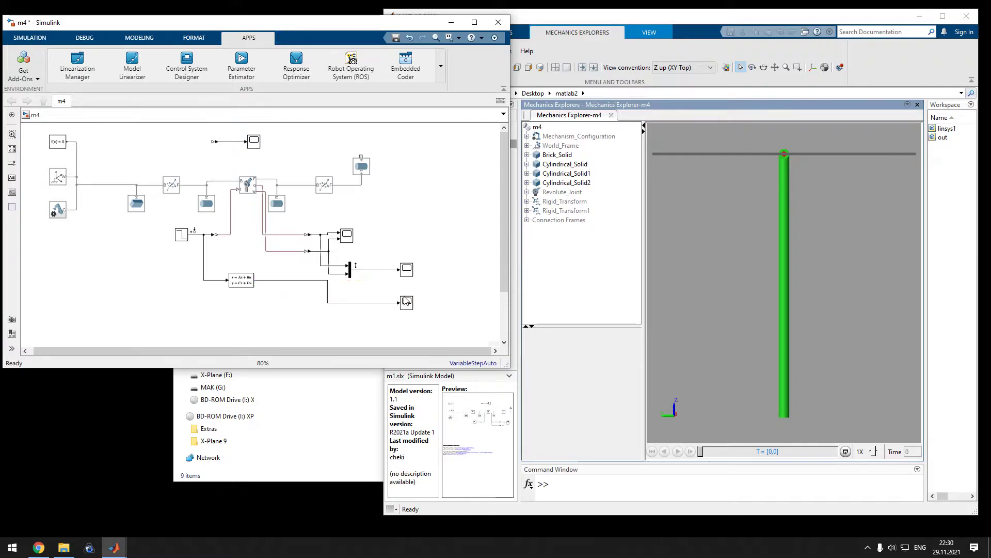
pyautogui.click(30, 38)
pyautogui.click(333, 62)
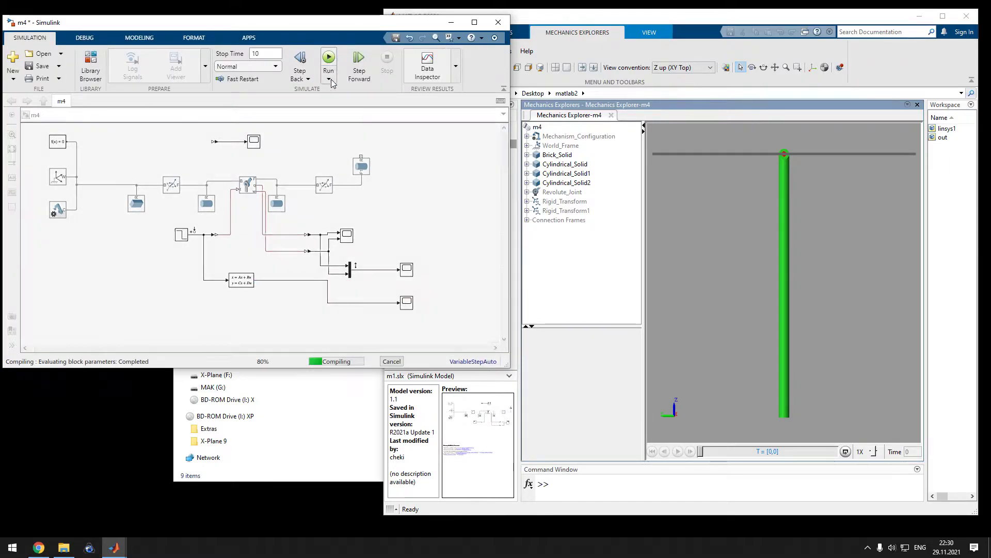
# - Open the Scope2 and Scope3 plot windows and arrange them beside the model
pyautogui.doubleClick(407, 270)
pyautogui.moveTo(443, 143); pyautogui.dragTo(443, 16)
pyautogui.click(407, 302)
pyautogui.doubleClick(407, 308)
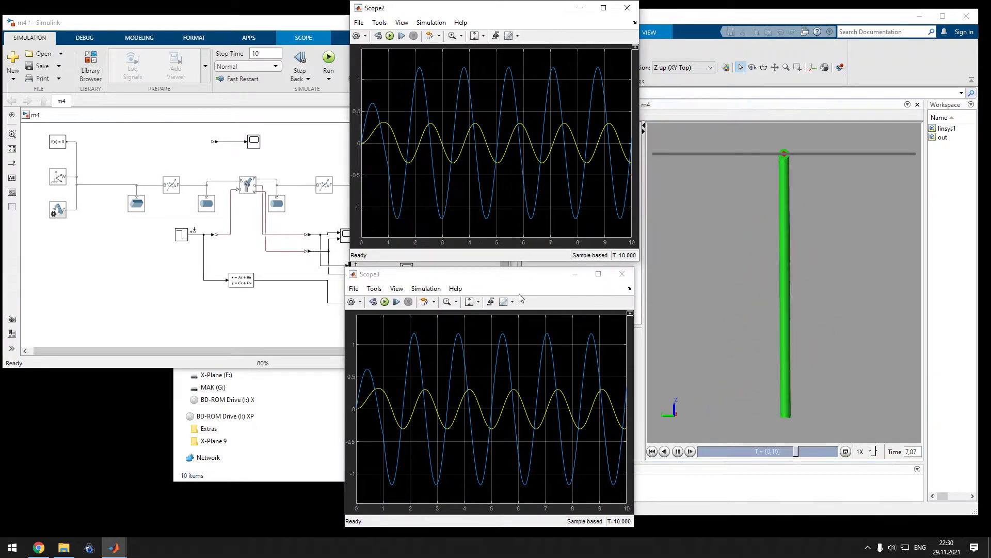
pyautogui.click(172, 283)
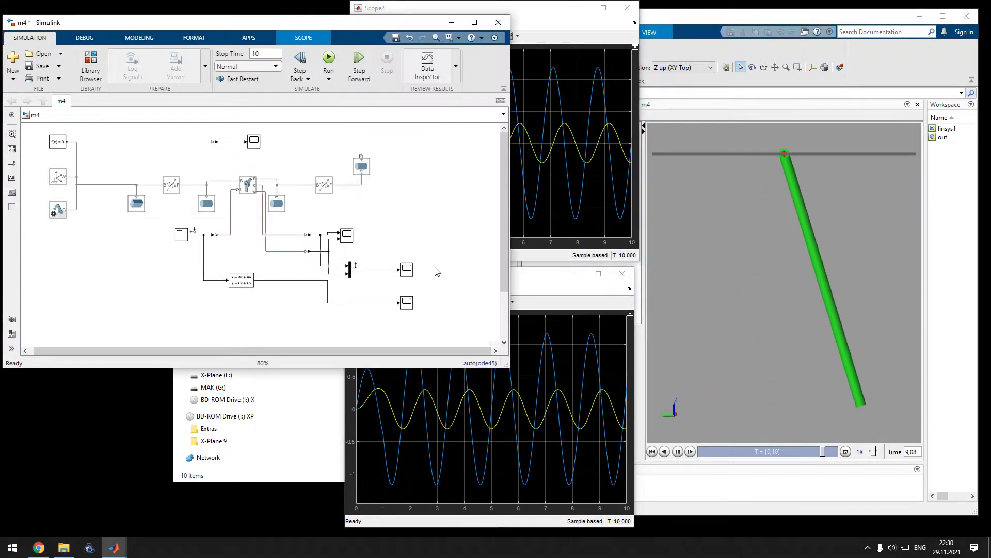
# - Split both scope signals through Demux blocks into two new Scopes, then rerun with Ctrl+T
pyautogui.write('demux')
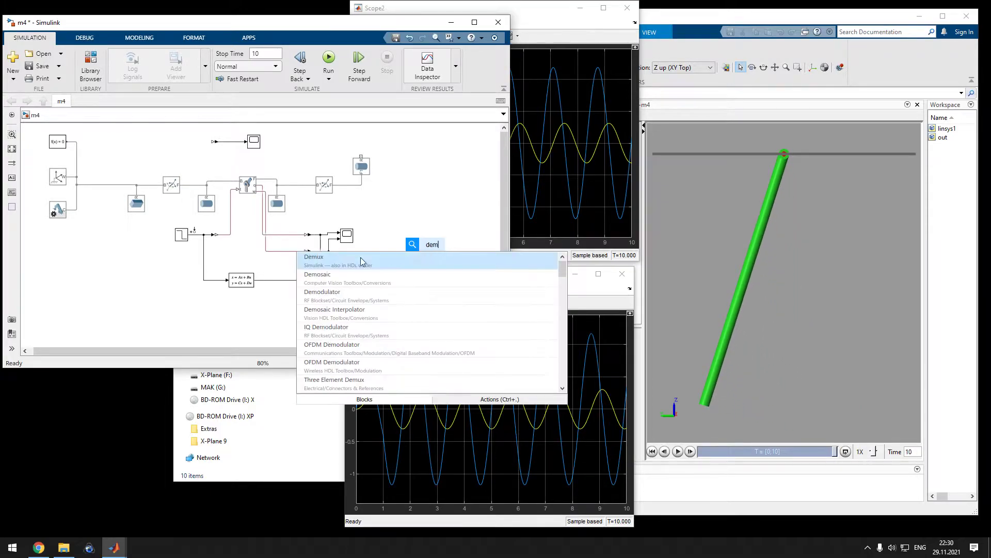
pyautogui.press('Return')
pyautogui.moveTo(380, 275); pyautogui.dragTo(442, 256)
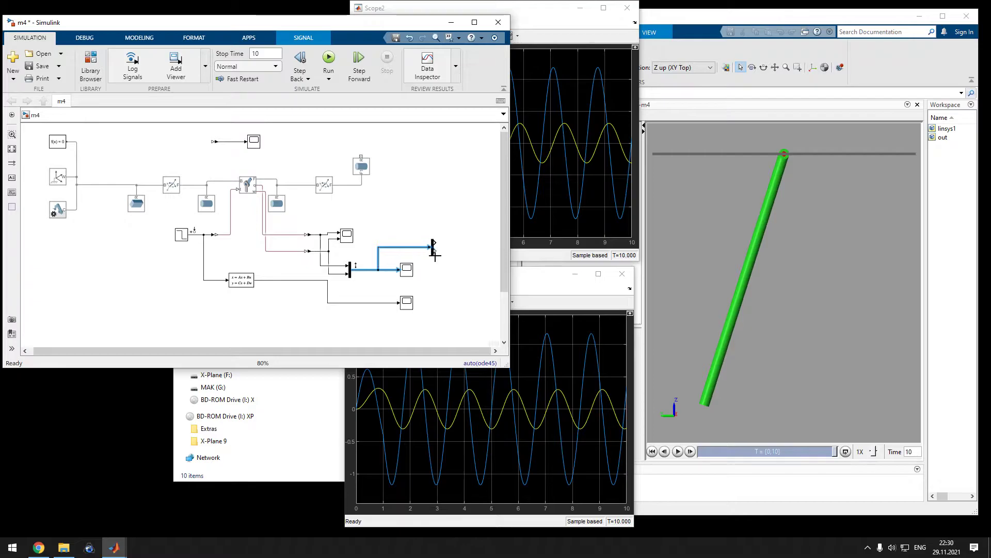
pyautogui.click(433, 252)
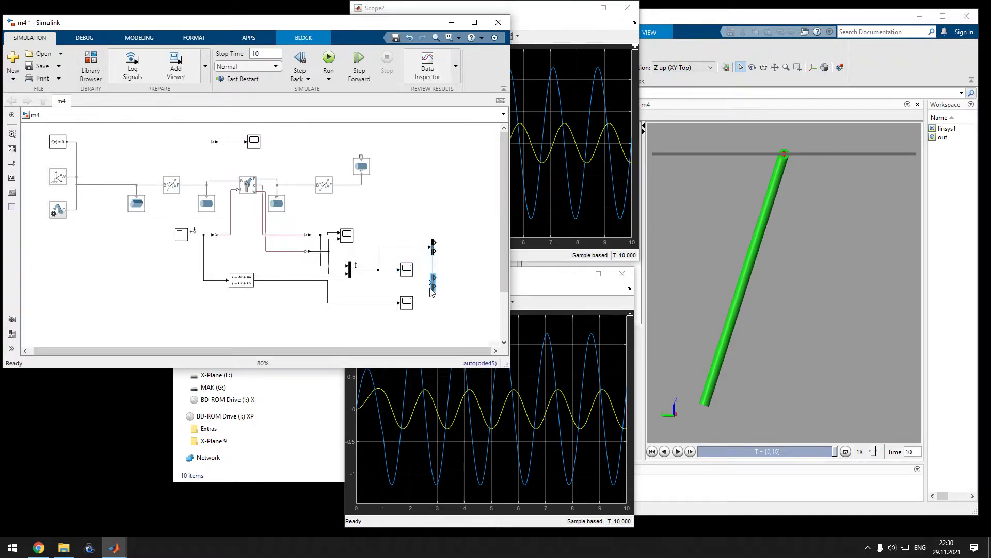
pyautogui.moveTo(385, 302); pyautogui.dragTo(476, 252)
pyautogui.click(462, 257)
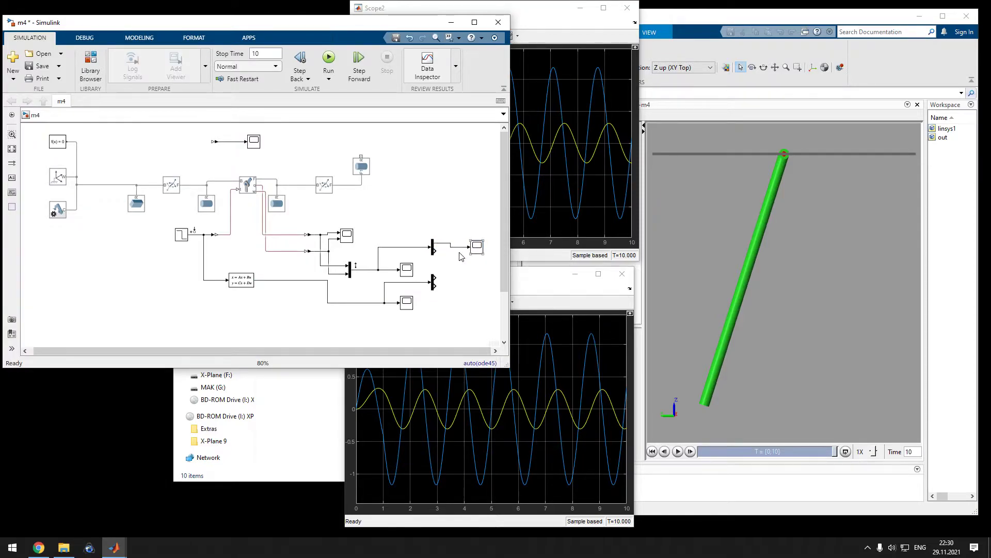
pyautogui.moveTo(442, 286); pyautogui.dragTo(469, 280)
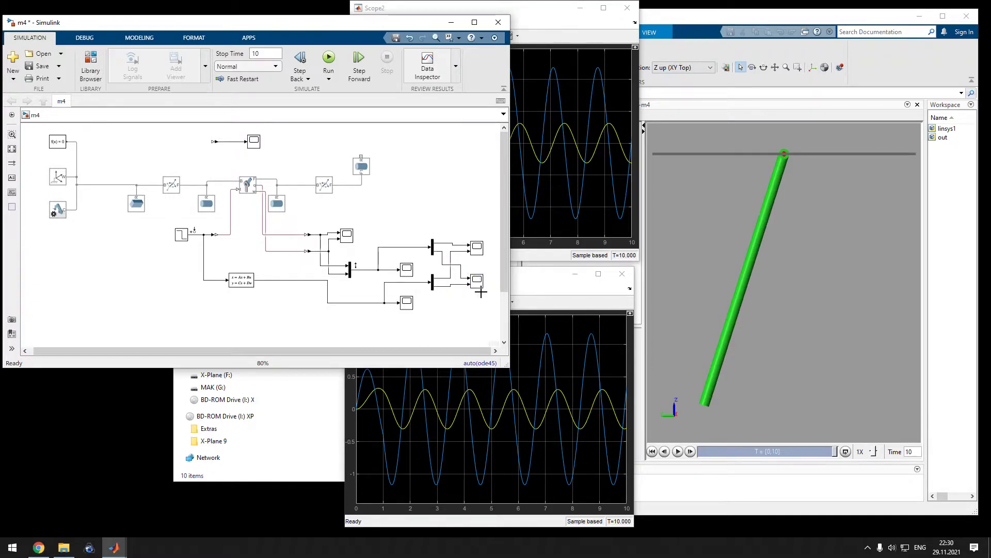
pyautogui.hotkey('ctrl', 't')
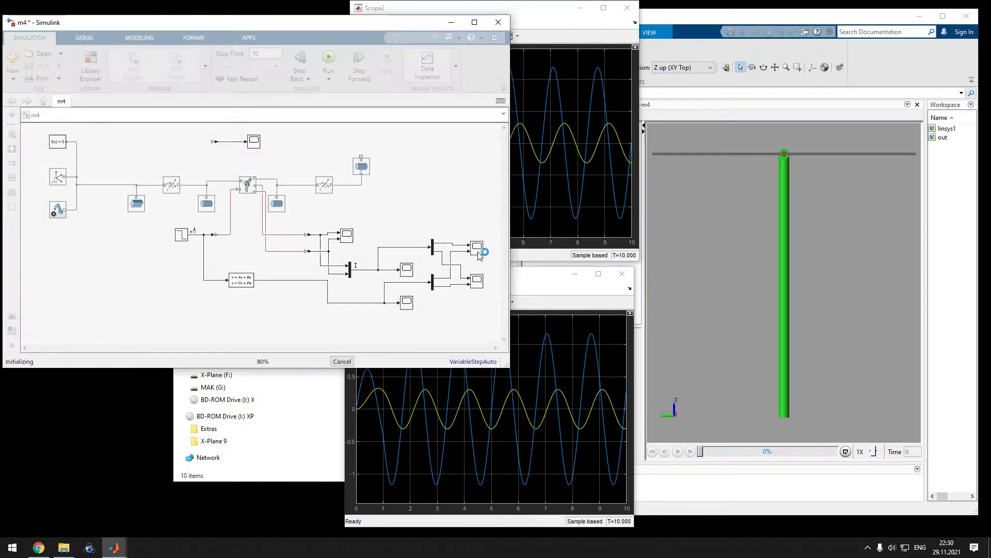
# - Open Scope4 and Scope5 and place both windows on the right side of the screen
pyautogui.moveTo(476, 247)
pyautogui.mouseDown()
pyautogui.moveTo(472, 212)
pyautogui.moveTo(483, 249)
pyautogui.mouseUp()
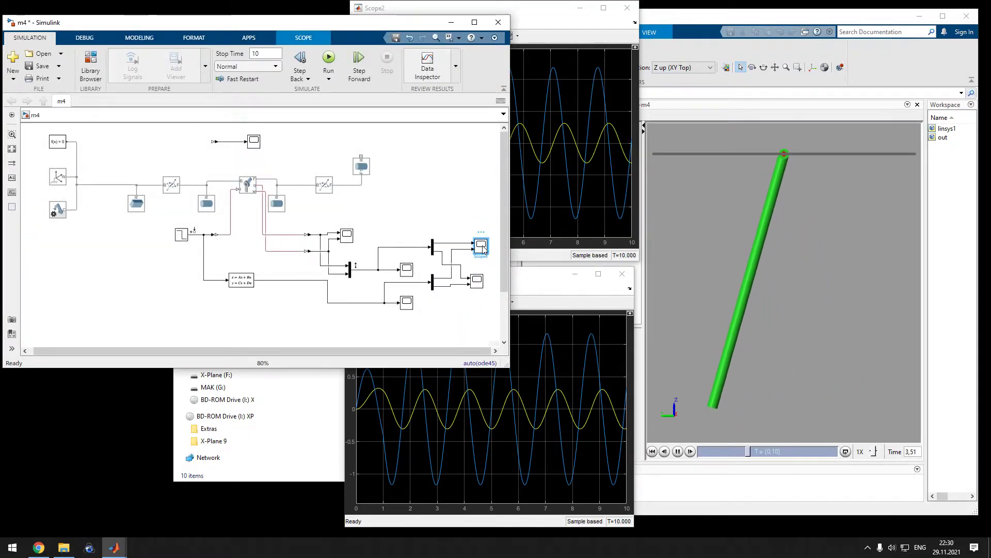
pyautogui.doubleClick(482, 247)
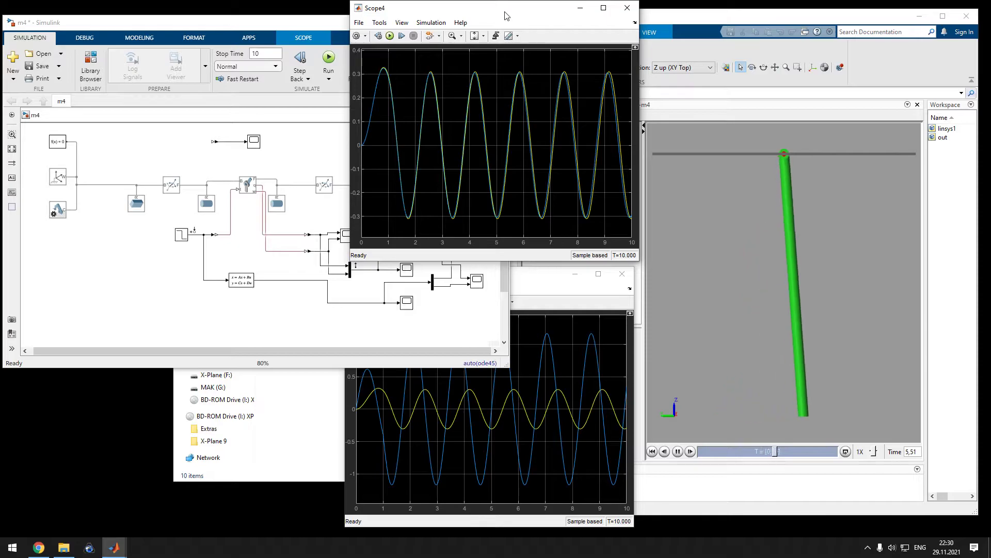
pyautogui.moveTo(505, 16); pyautogui.dragTo(678, 16)
pyautogui.click(477, 281)
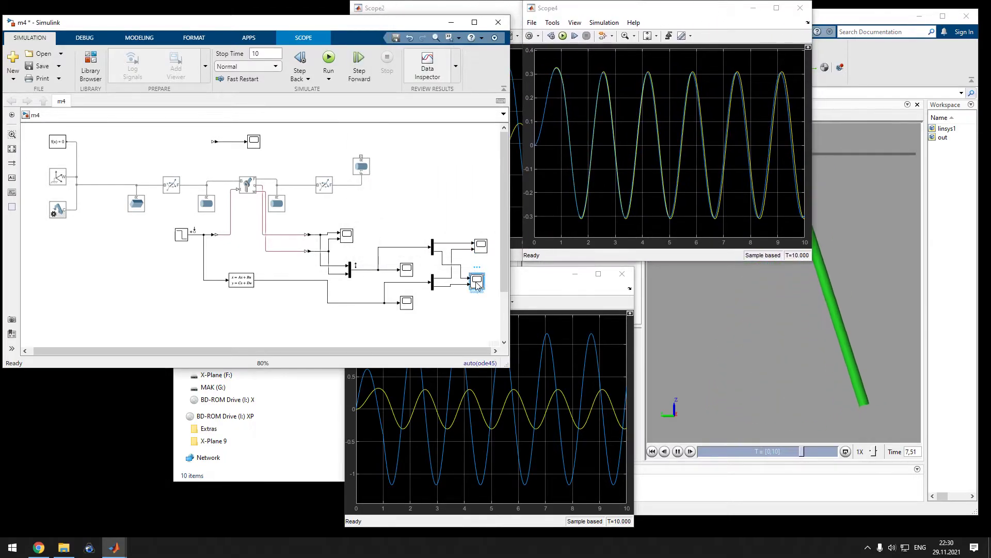
pyautogui.doubleClick(477, 281)
pyautogui.moveTo(505, 7); pyautogui.dragTo(769, 300)
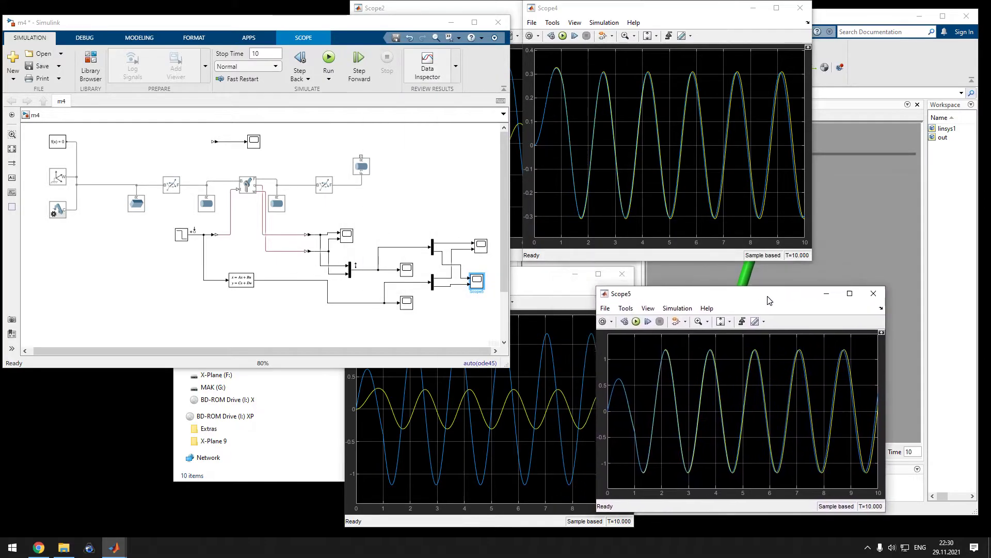
pyautogui.moveTo(629, 14); pyautogui.dragTo(718, 35)
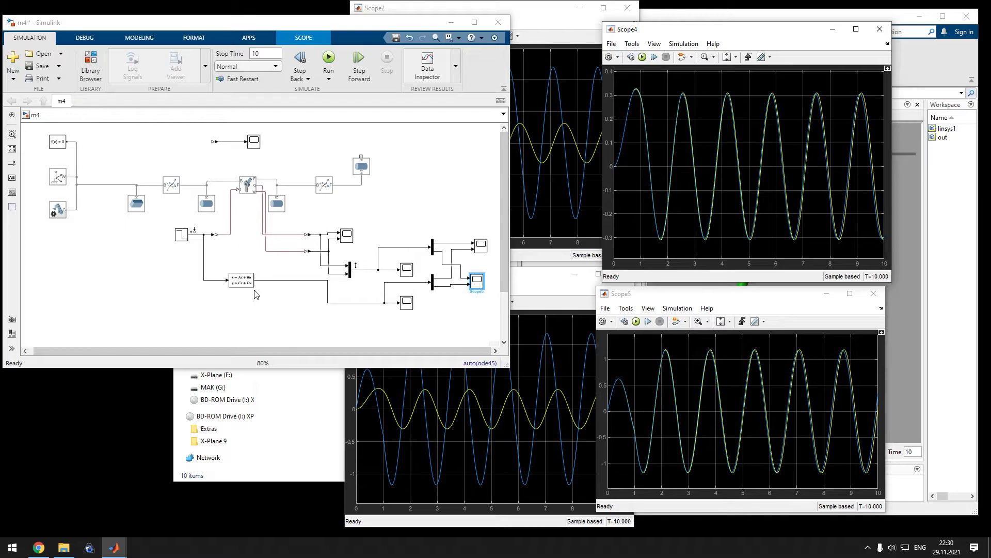
# - Type 0 into the Step block's initial value and rerun the m4 simulation
pyautogui.doubleClick(181, 235)
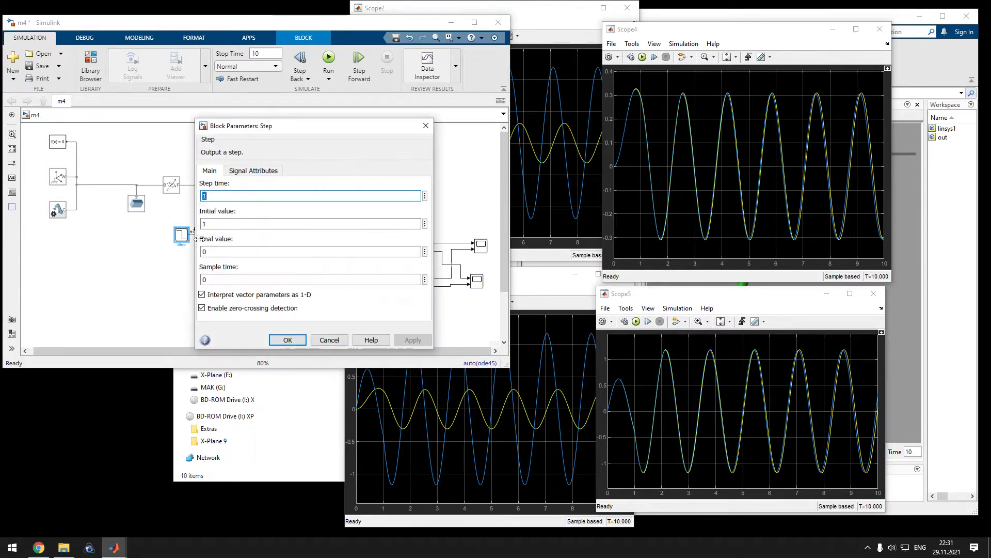
pyautogui.doubleClick(234, 225)
pyautogui.write('0')
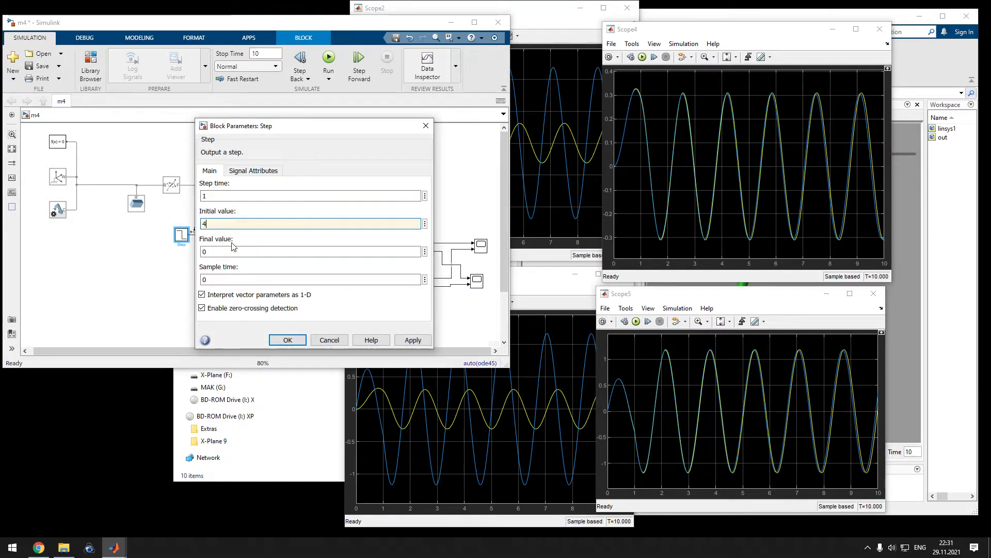
pyautogui.click(284, 339)
pyautogui.click(335, 57)
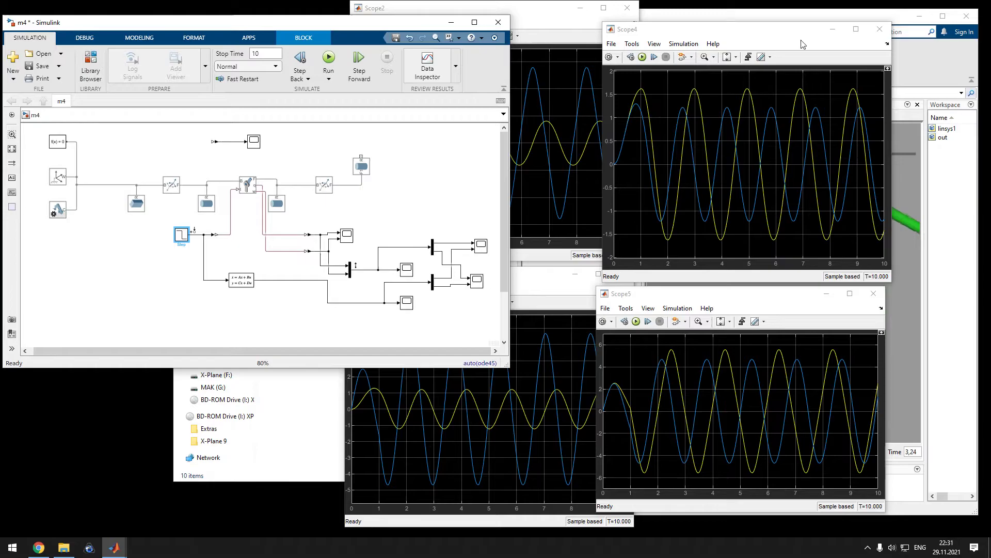
# - Reopen the Step block and confirm step time 1, initial value 4, final value 0
pyautogui.click(840, 21)
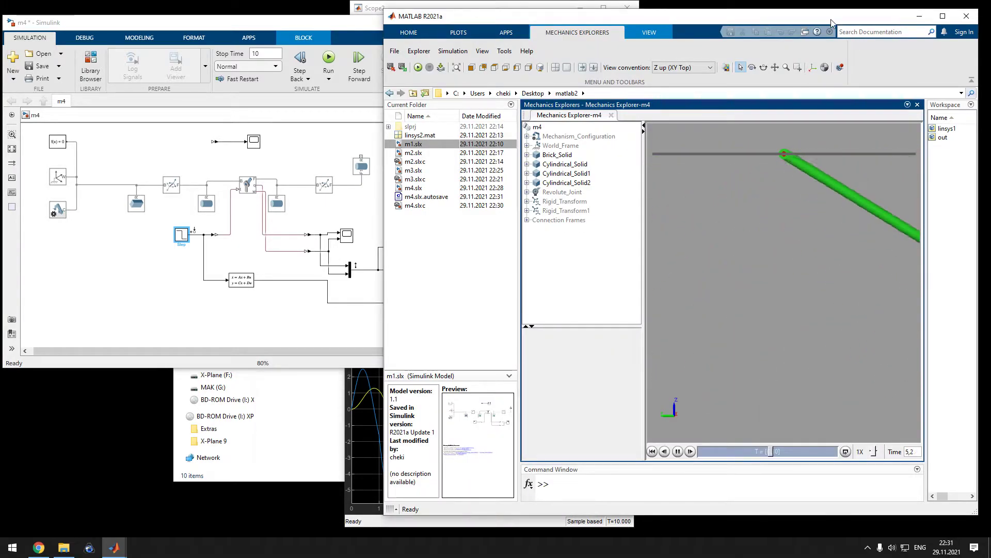
pyautogui.click(183, 237)
pyautogui.doubleClick(183, 237)
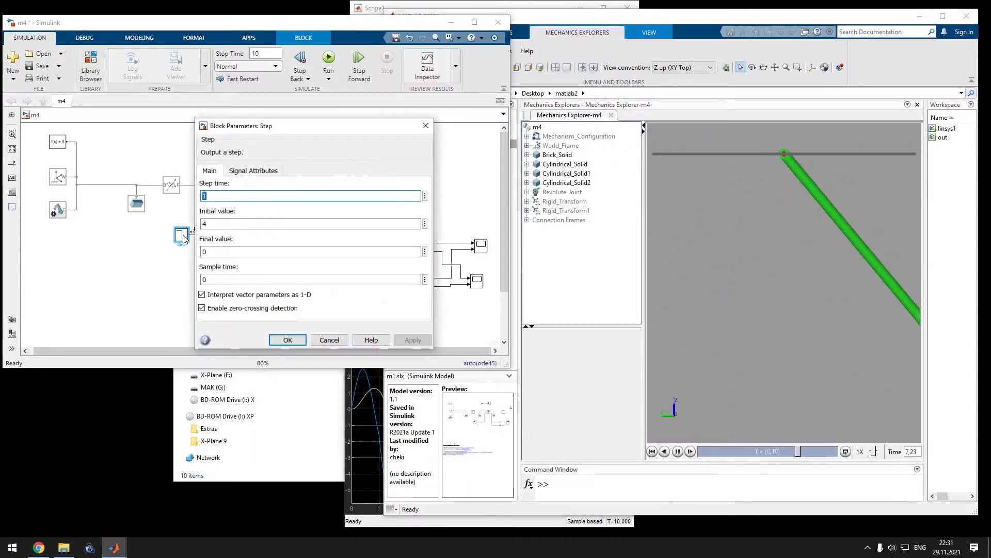
pyautogui.doubleClick(231, 225)
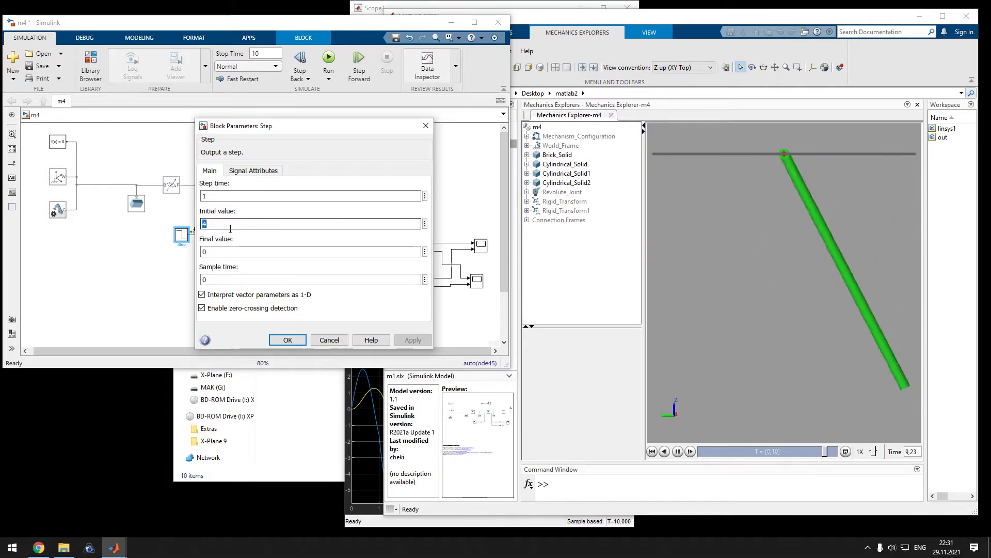
pyautogui.click(288, 340)
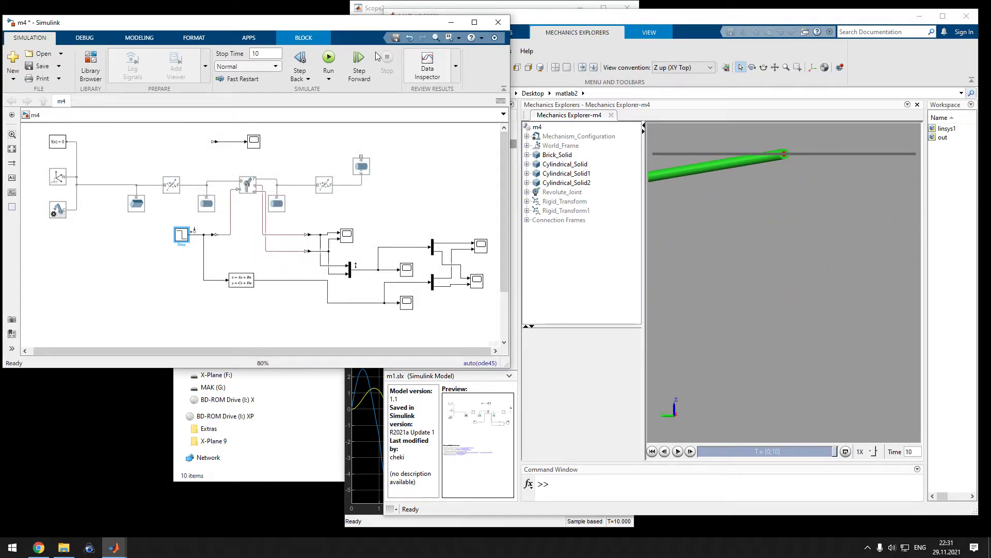
# - Rerun m4, open the Scope4 and Scope5 plots, and save the model
pyautogui.click(328, 58)
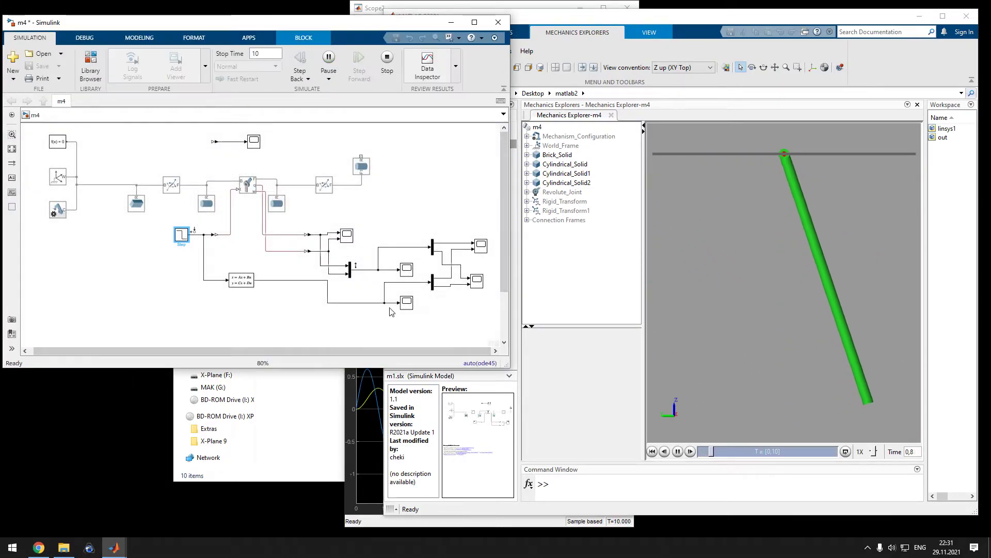
pyautogui.doubleClick(480, 246)
pyautogui.doubleClick(475, 286)
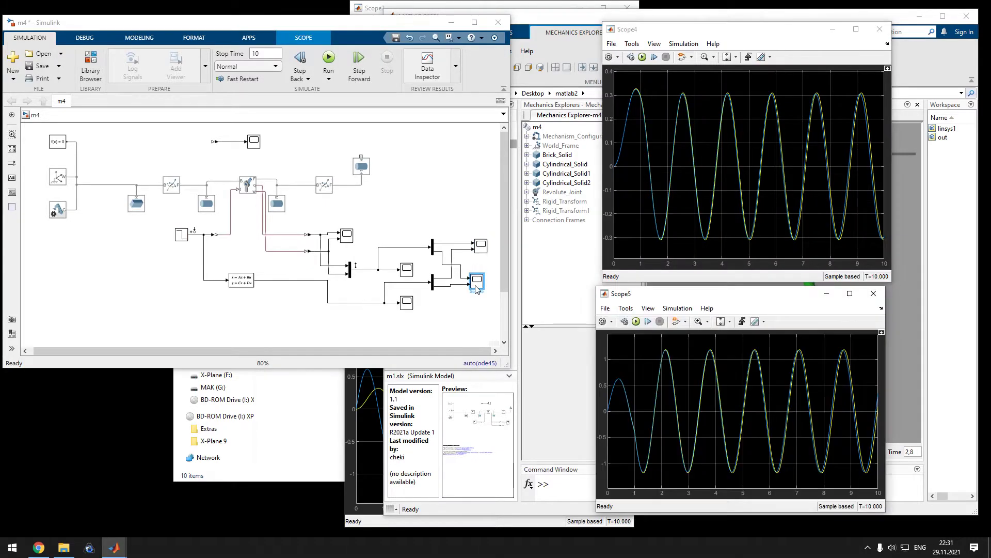
pyautogui.click(39, 66)
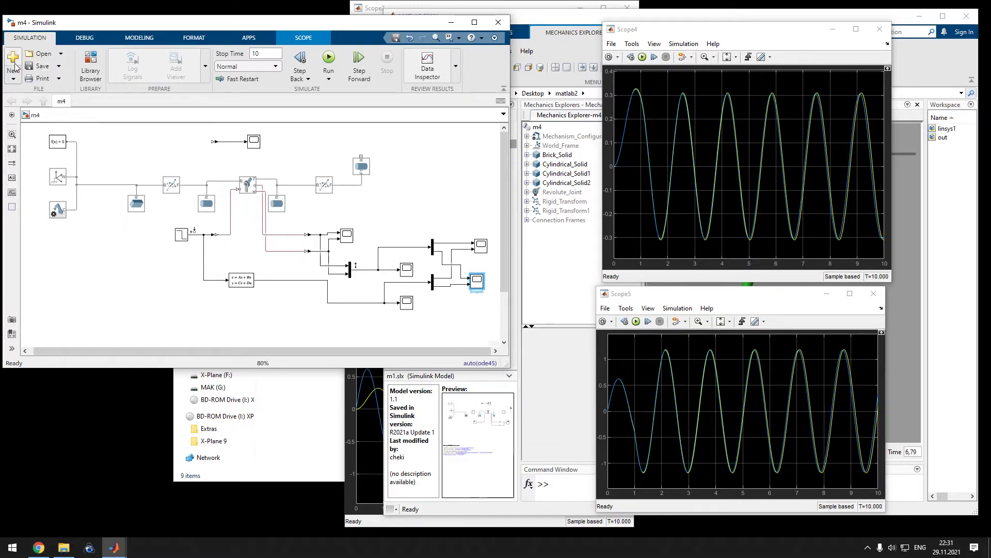
# - Save the model as a new copy named m5.slx
pyautogui.click(59, 67)
pyautogui.click(54, 108)
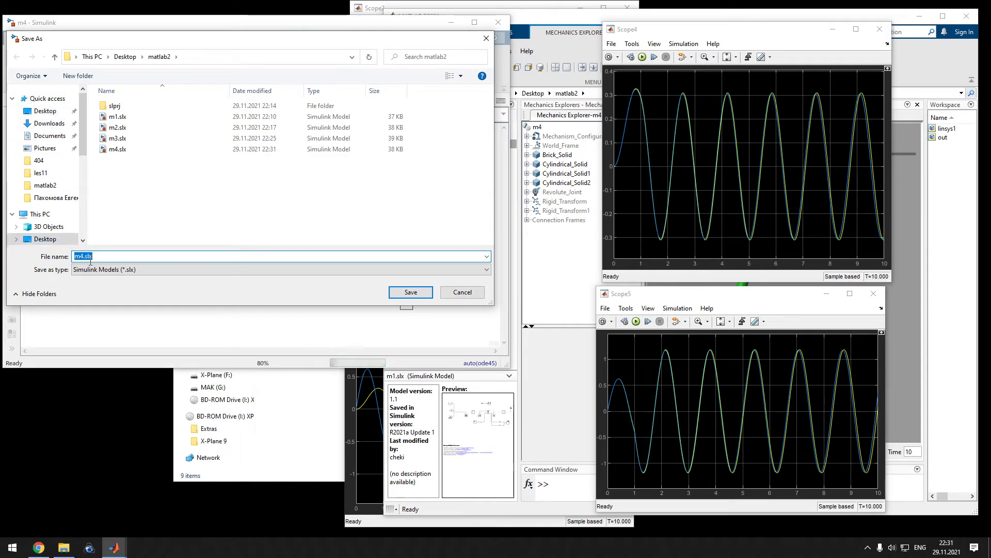
pyautogui.click(100, 260)
pyautogui.press('BackSpace')
pyautogui.press('BackSpace')
pyautogui.press('BackSpace')
pyautogui.press('BackSpace')
pyautogui.press('BackSpace')
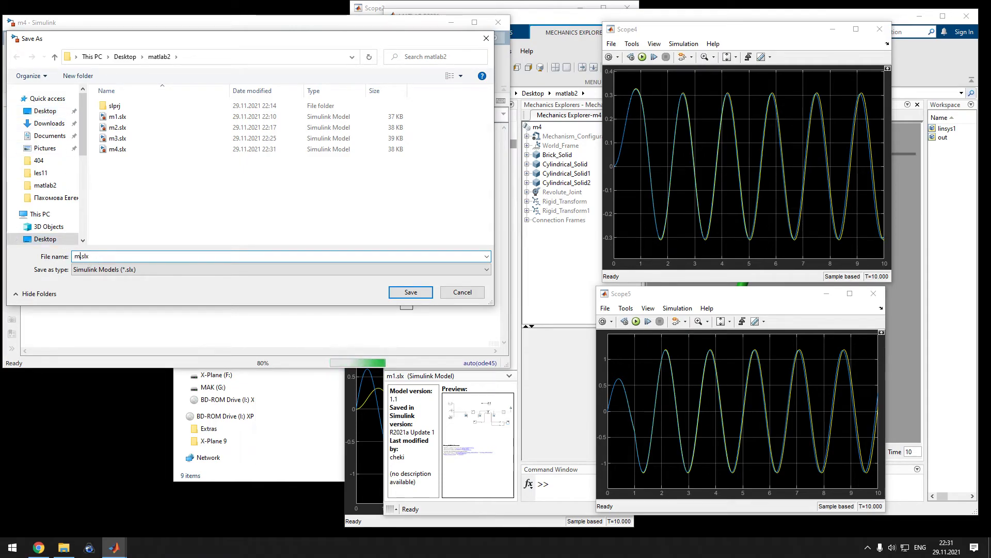
pyautogui.write('5.slx')
pyautogui.press('Return')
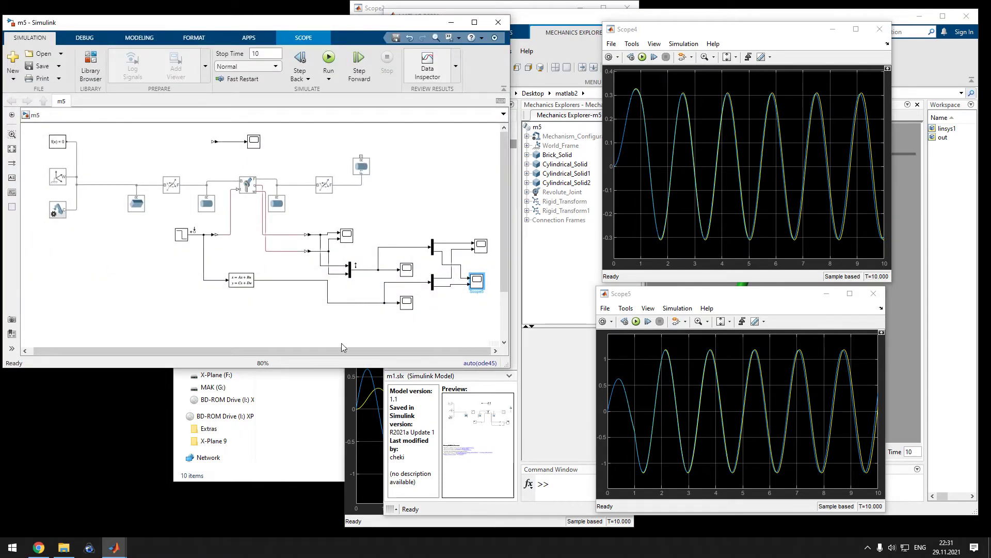
# - Give the Revolute Joint a specified position target of 179.5 deg
pyautogui.moveTo(513, 371); pyautogui.dragTo(528, 471)
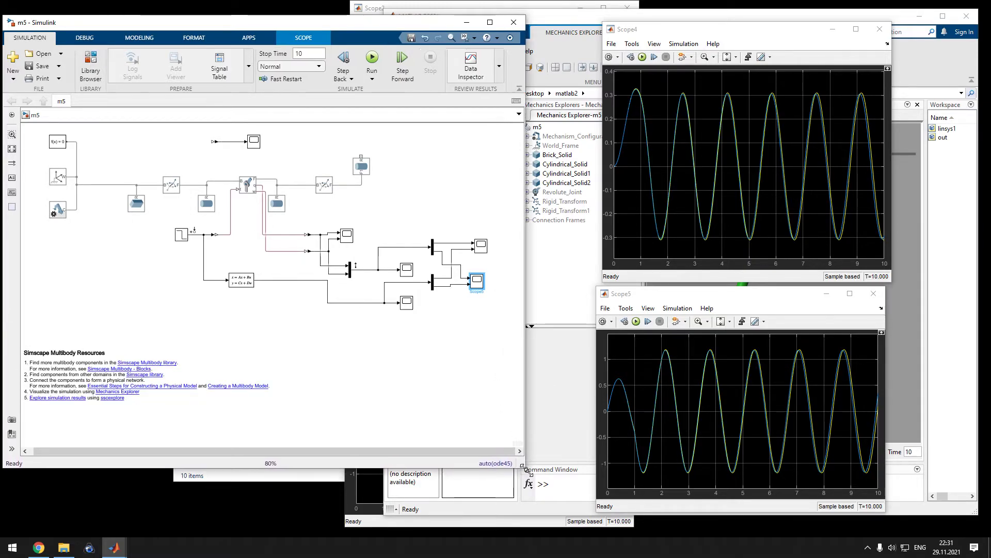
pyautogui.moveTo(37, 331); pyautogui.dragTo(52, 457)
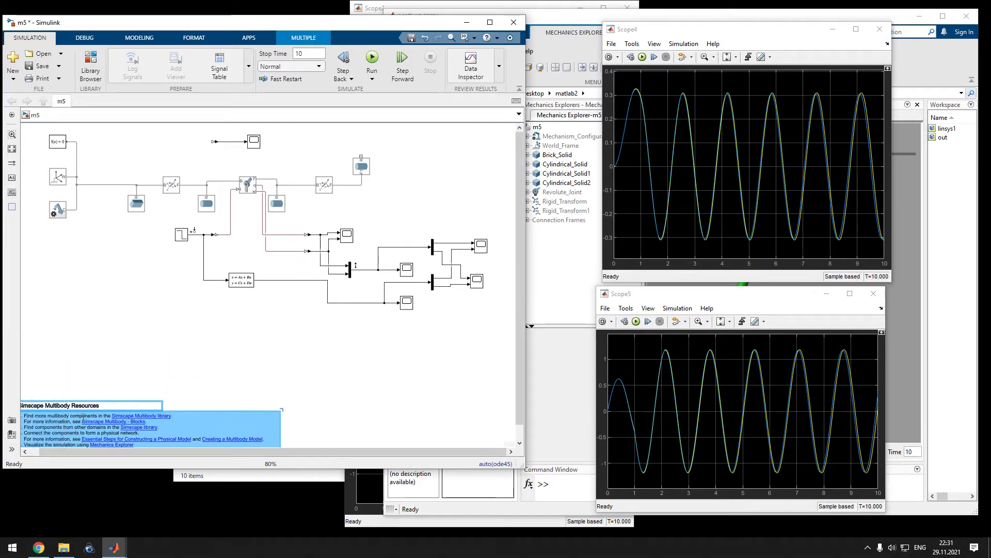
pyautogui.doubleClick(249, 185)
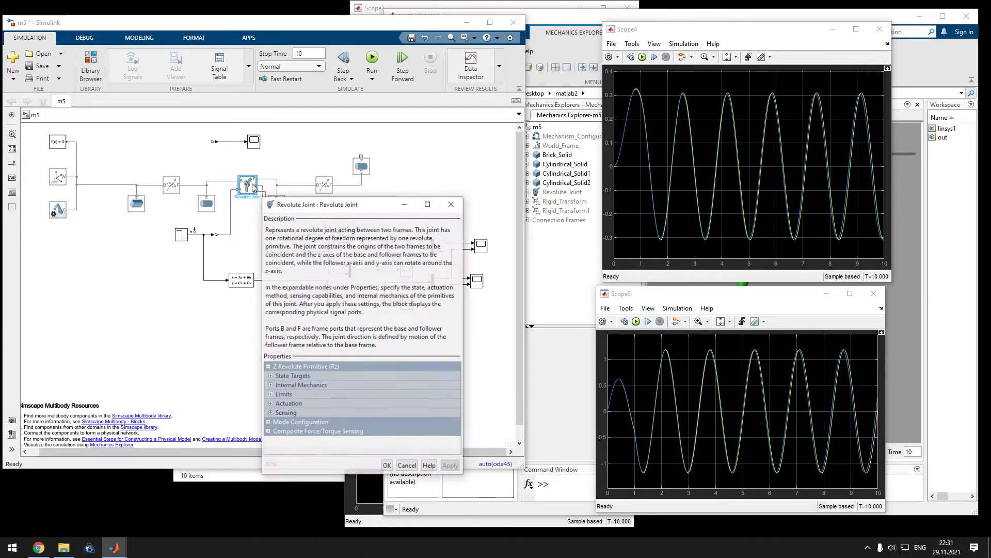
pyautogui.click(270, 376)
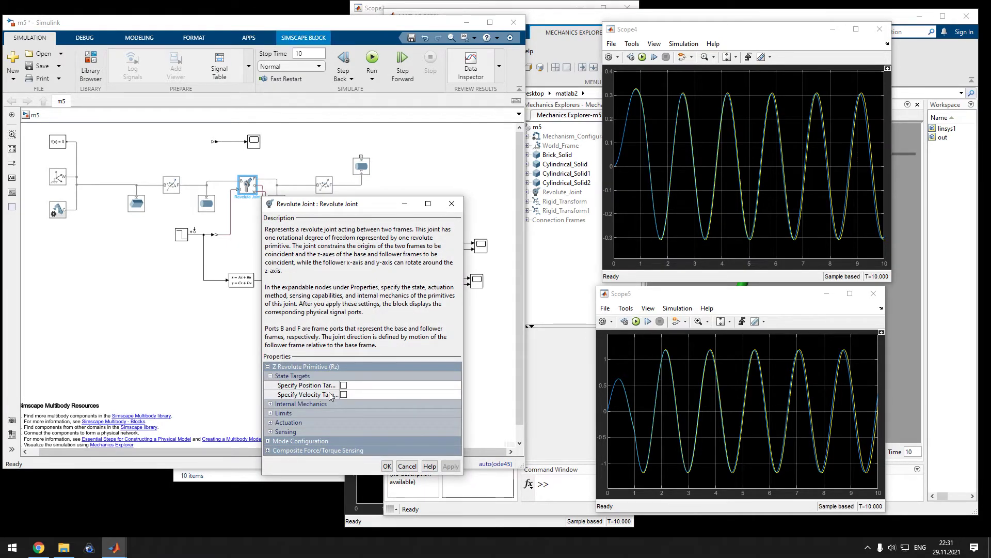
pyautogui.click(344, 385)
pyautogui.click(356, 406)
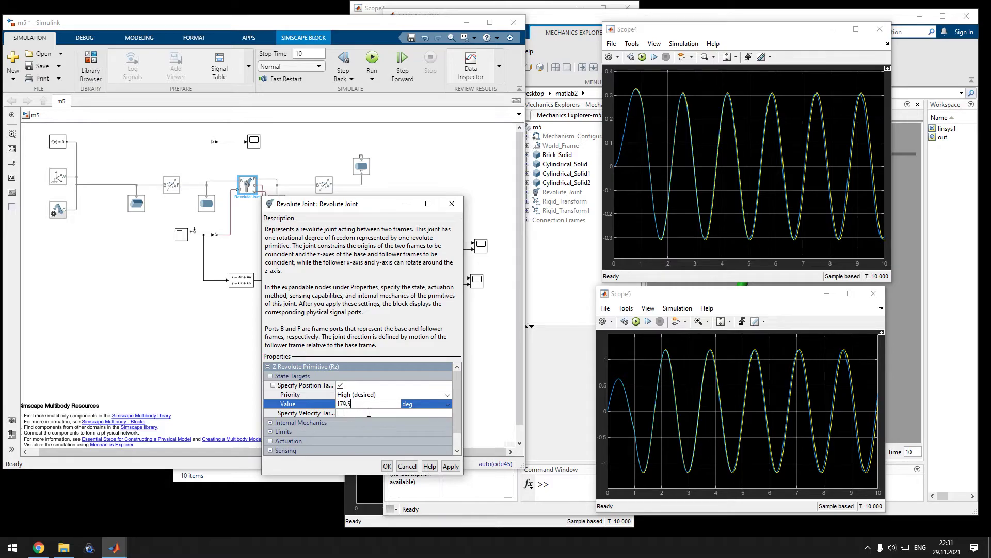
pyautogui.click(387, 467)
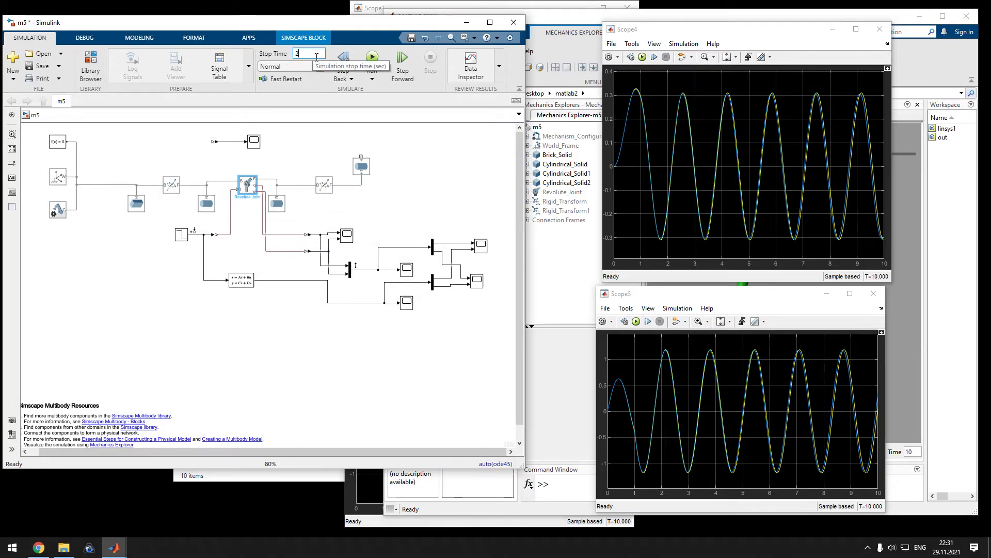
# - Simulate m5 for 2 seconds, then bring the model back and show the APPS list
pyautogui.click(371, 57)
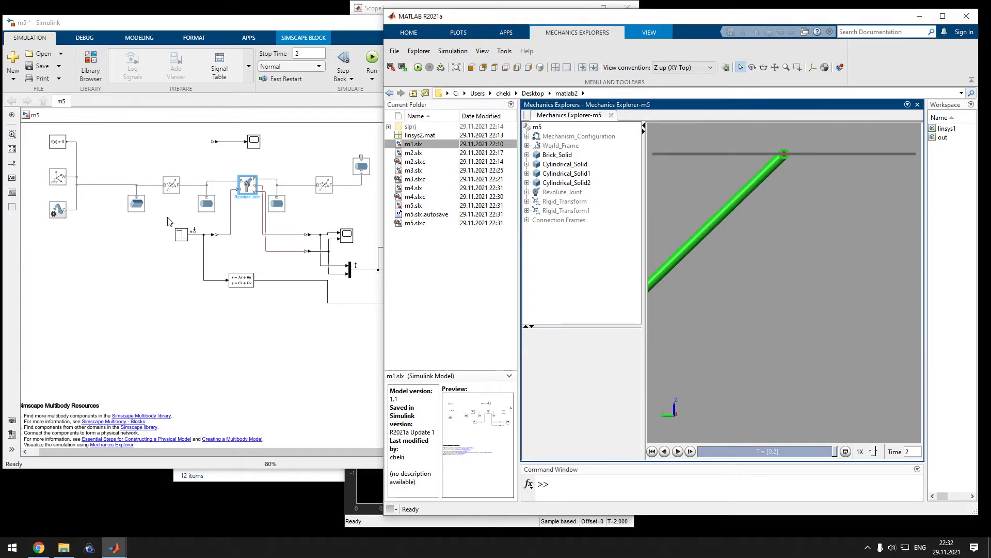
pyautogui.click(98, 265)
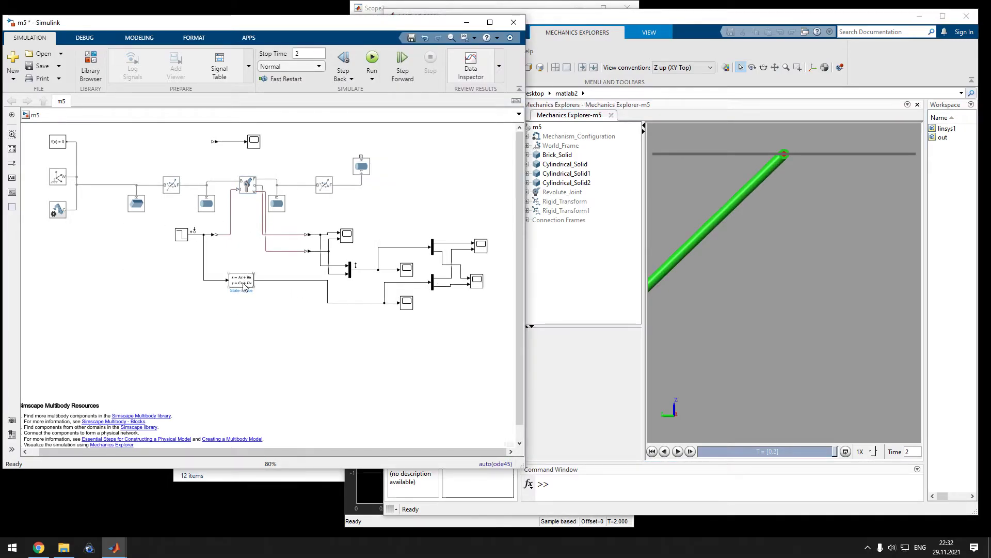
pyautogui.click(250, 37)
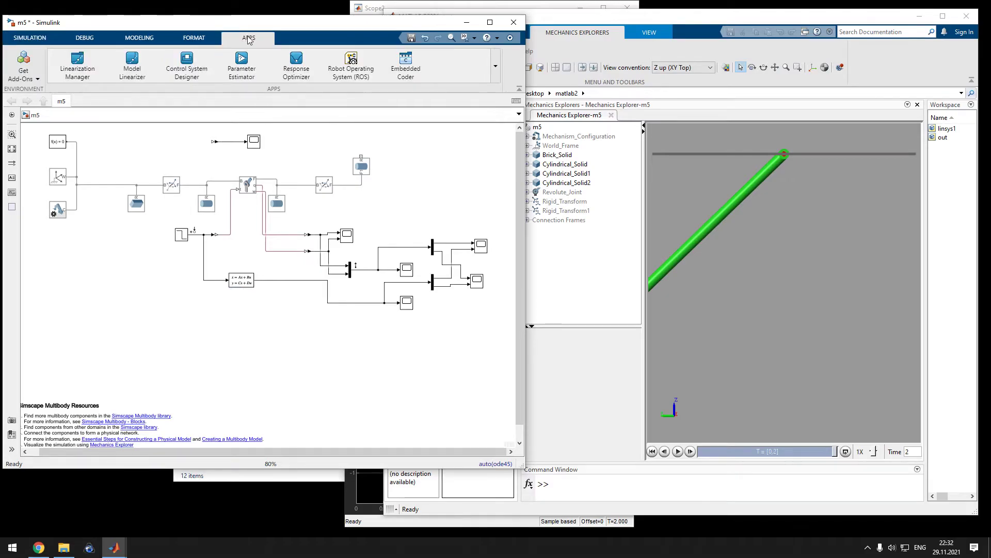
# - Linearize m5 in Model Linearizer with a step plot and rename the result linsys2
pyautogui.click(140, 63)
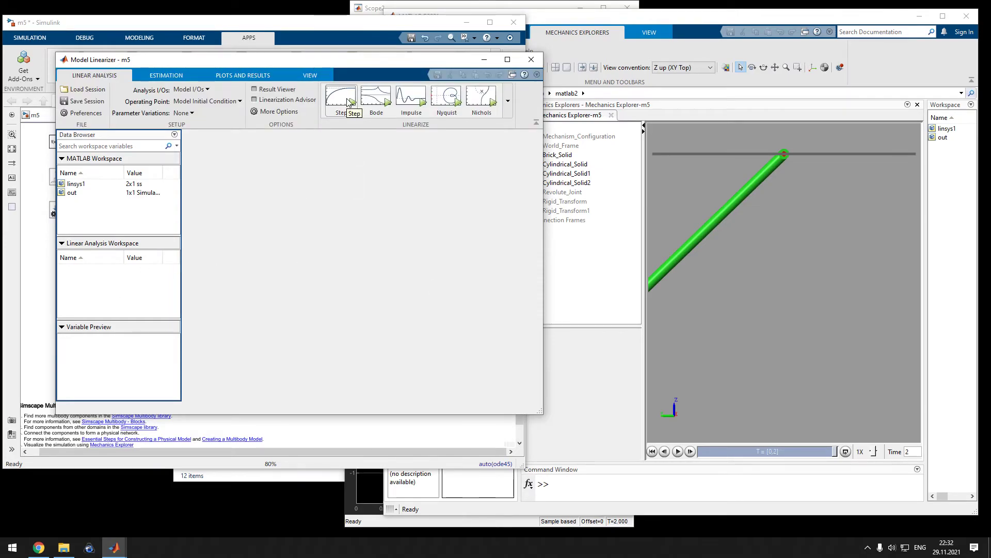
pyautogui.click(348, 102)
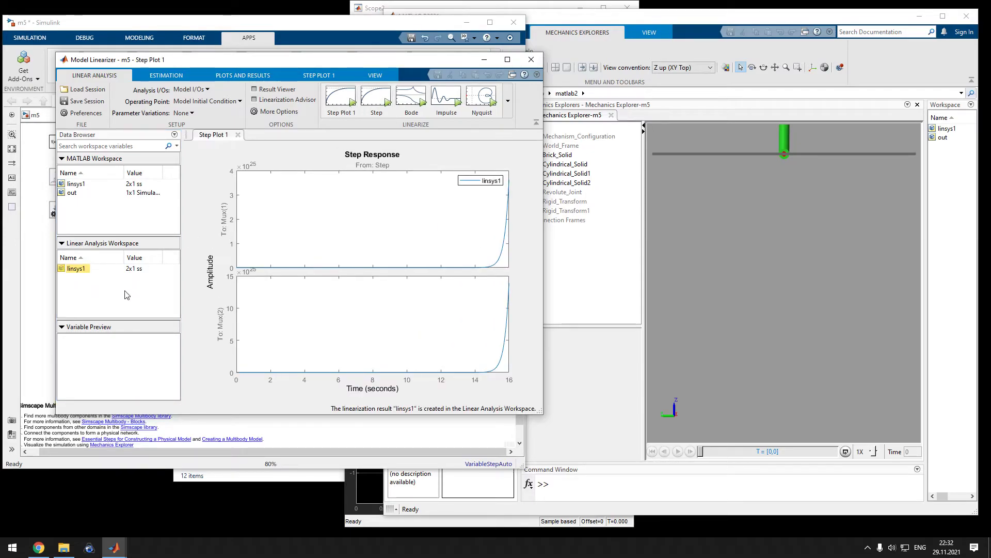
pyautogui.rightClick(86, 275)
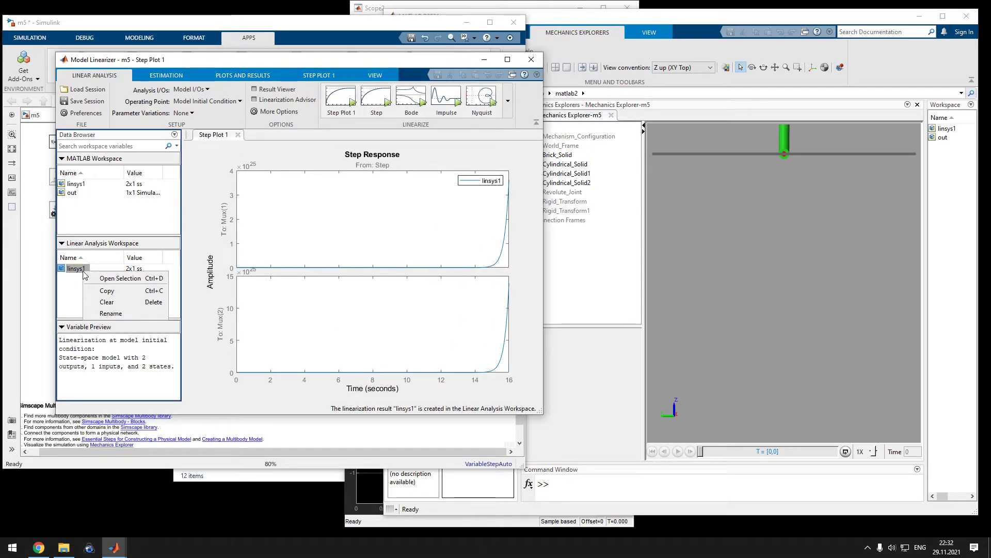
pyautogui.click(111, 313)
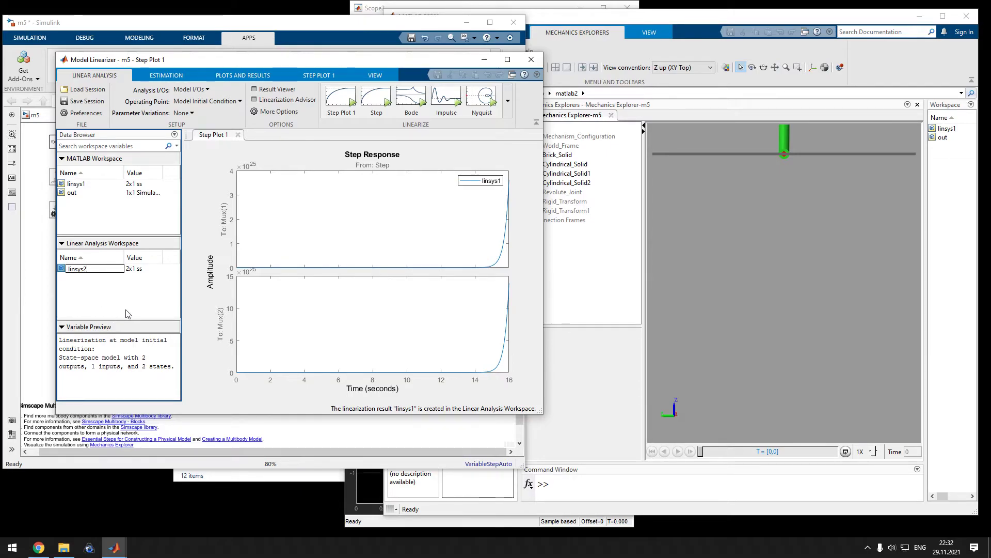
pyautogui.press('Return')
# - Export linsys2 to the MATLAB workspace and preview linsys1's matrices
pyautogui.click(80, 270)
pyautogui.moveTo(80, 273); pyautogui.dragTo(91, 218)
pyautogui.click(81, 185)
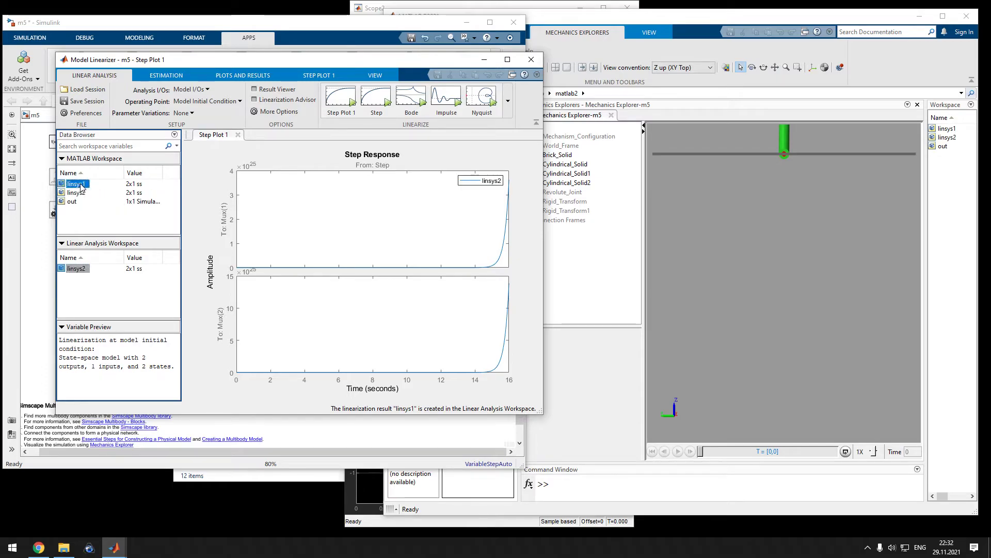
pyautogui.moveTo(81, 186)
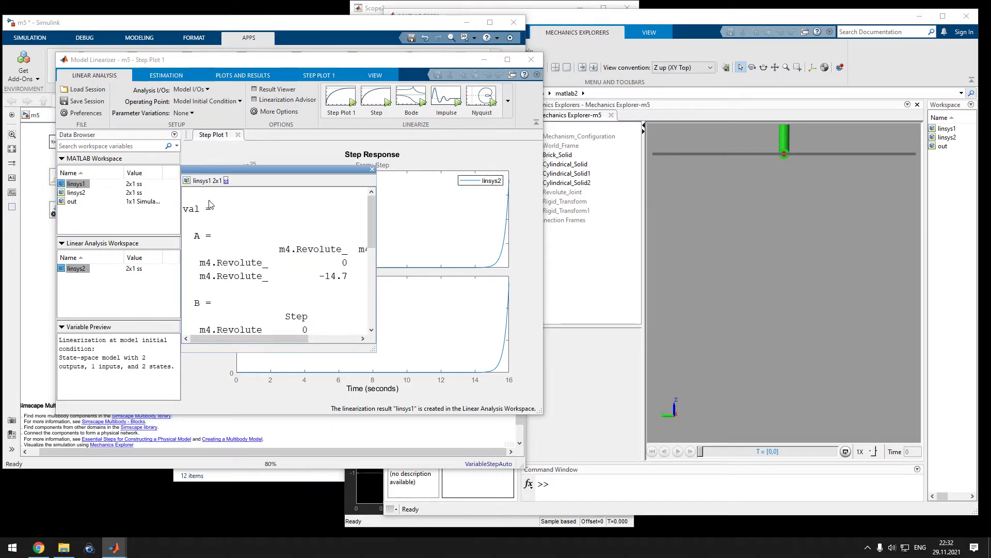
pyautogui.moveTo(374, 351); pyautogui.dragTo(547, 430)
# - Compare linsys2's matrices beside linsys1's, then close both previews
pyautogui.click(76, 192)
pyautogui.moveTo(77, 193)
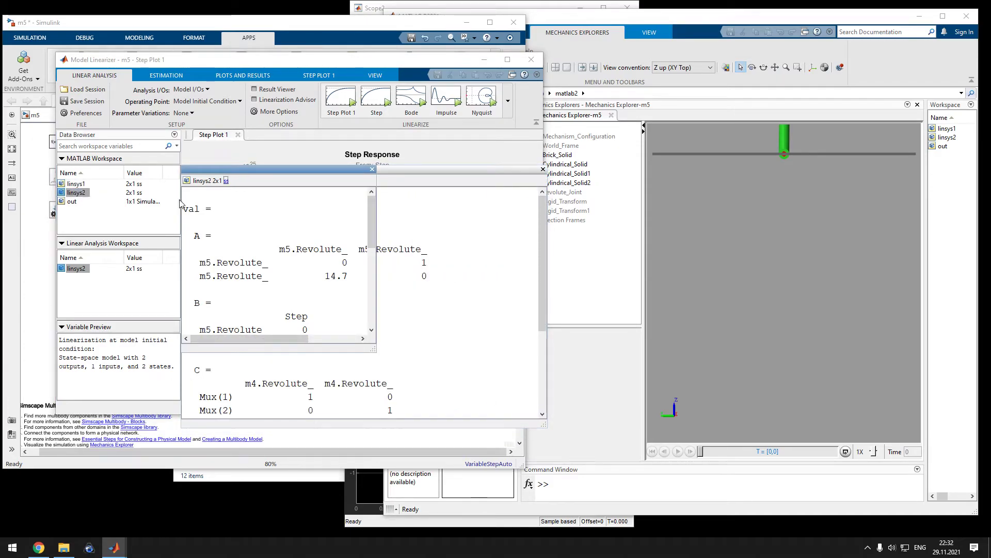
pyautogui.moveTo(240, 170); pyautogui.dragTo(592, 168)
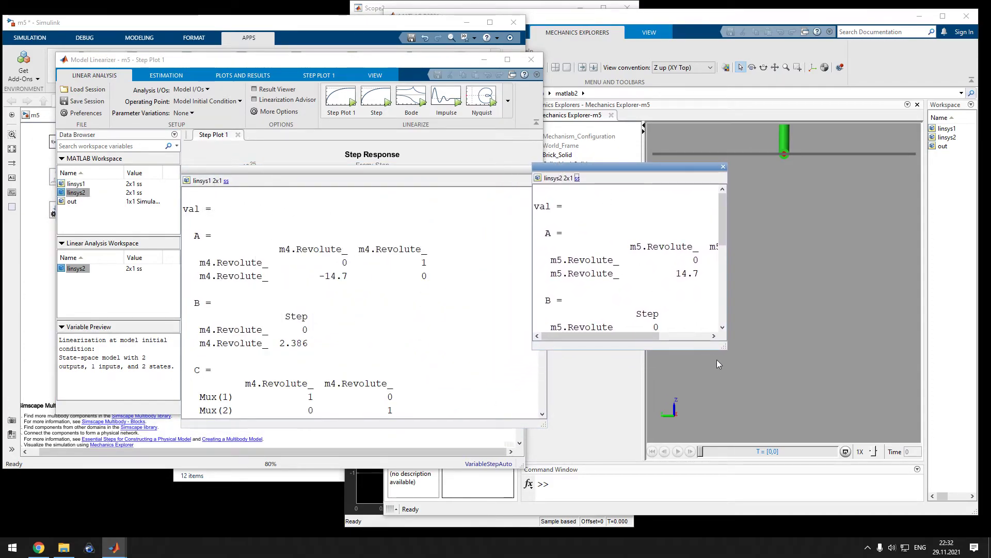
pyautogui.moveTo(727, 350); pyautogui.dragTo(910, 461)
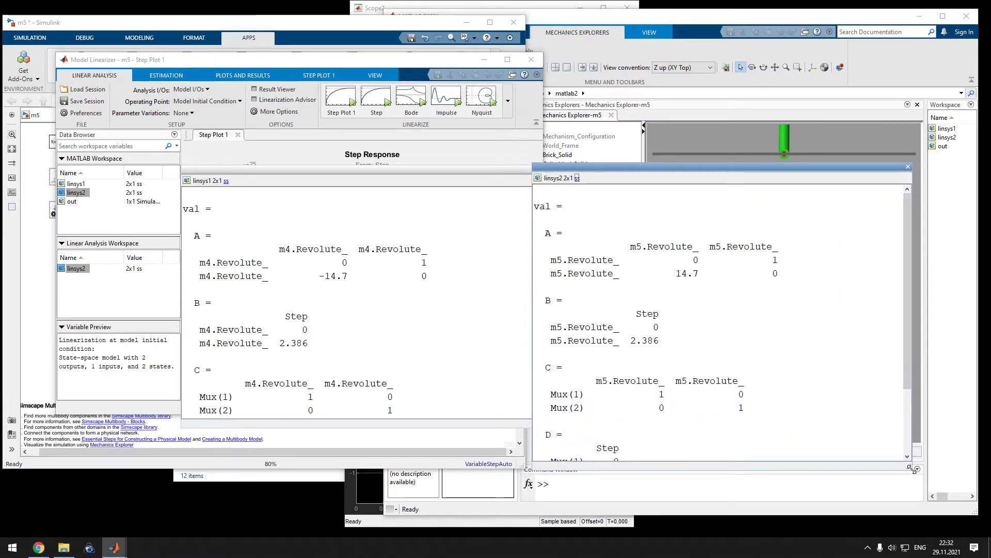
pyautogui.scroll(-3, 439, 366)
pyautogui.scroll(3, 405, 355)
pyautogui.scroll(-3, 670, 355)
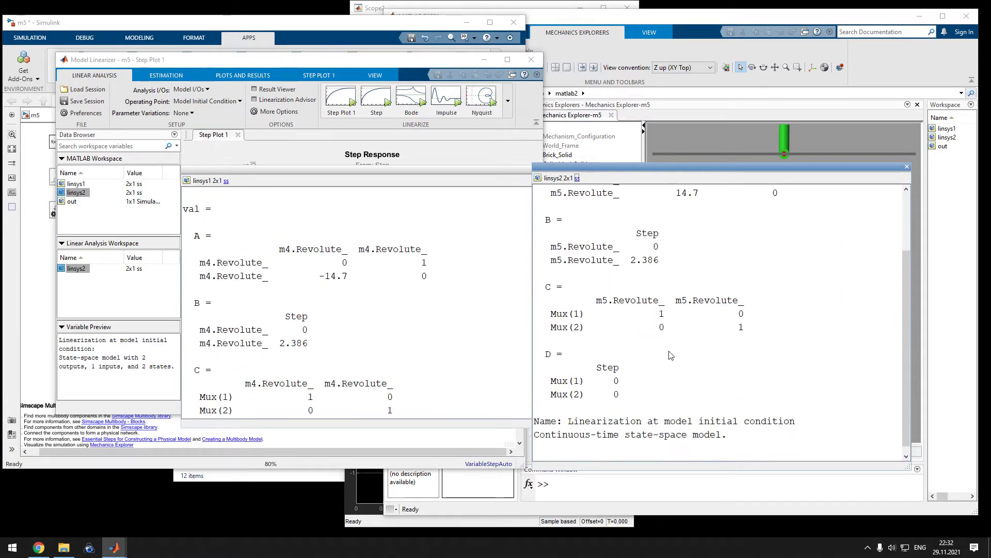
pyautogui.scroll(3, 670, 355)
pyautogui.click(907, 166)
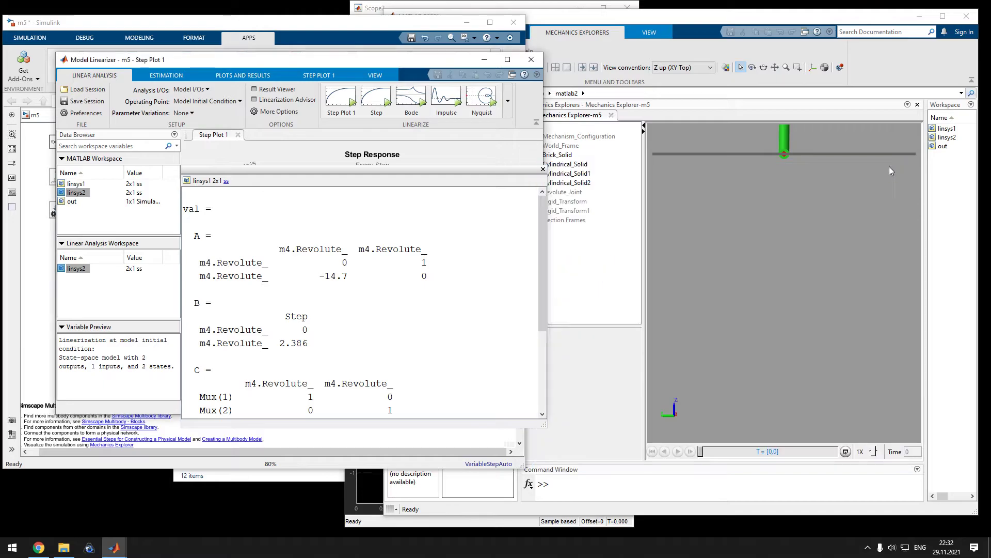
pyautogui.click(537, 168)
# - Point the State-Space block's A and B matrices at linsys2
pyautogui.click(484, 59)
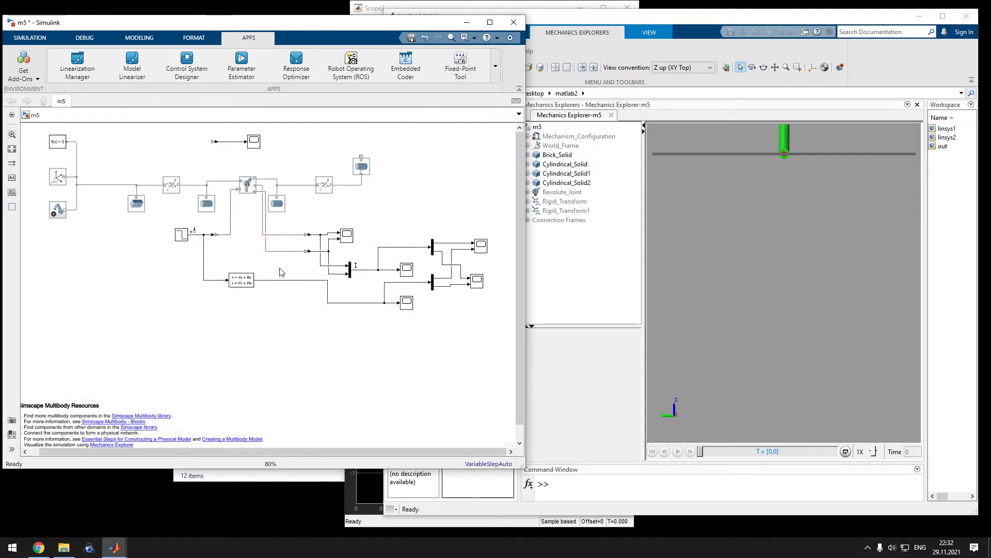
pyautogui.doubleClick(237, 284)
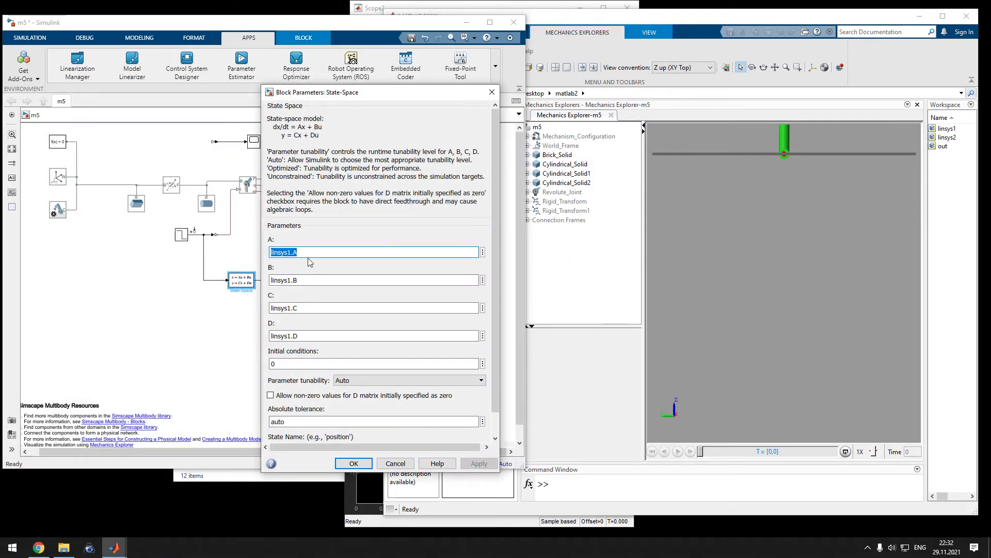
pyautogui.moveTo(271, 252); pyautogui.dragTo(288, 253)
pyautogui.write('2')
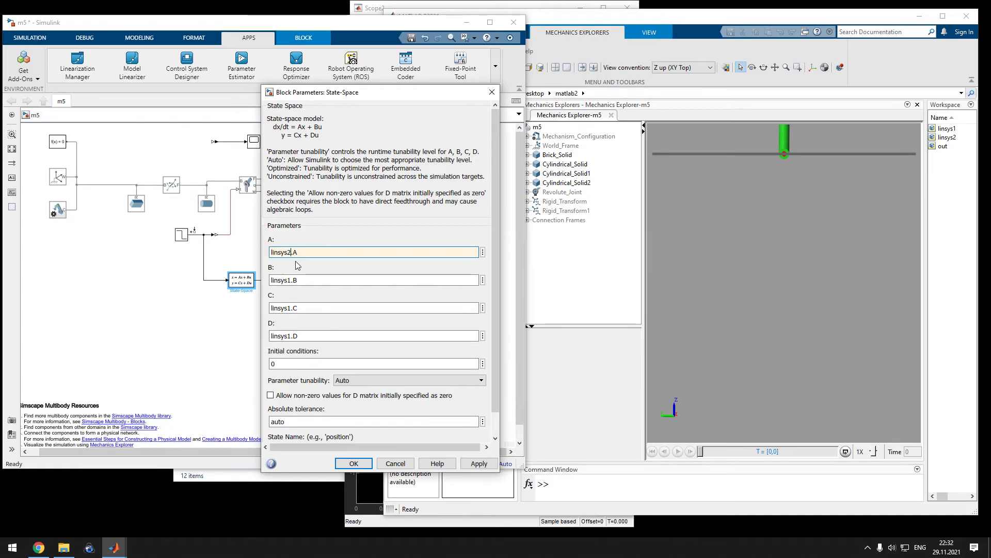
pyautogui.moveTo(271, 280); pyautogui.dragTo(288, 280)
pyautogui.click(294, 286)
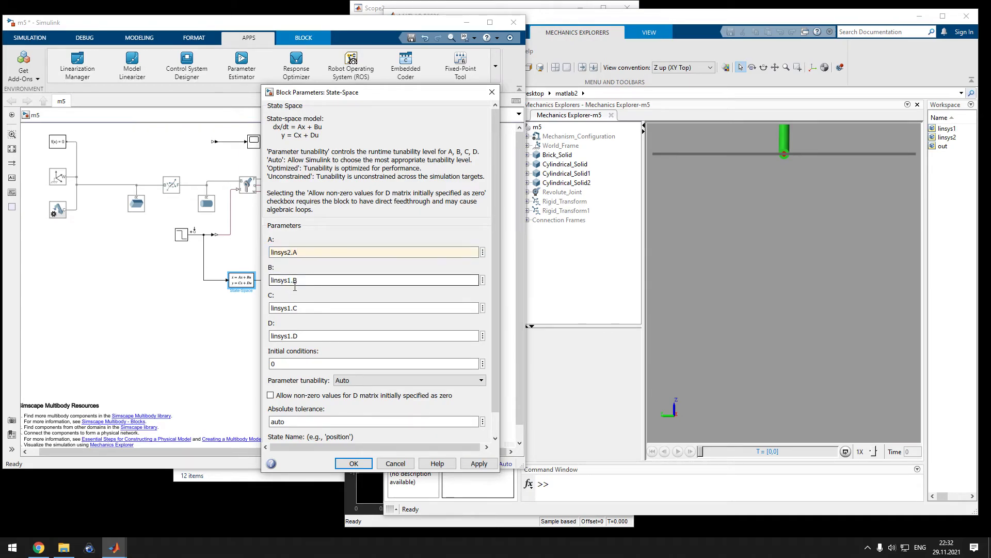
pyautogui.write('2')
# - Switch the D and C matrices to linsys2 and apply the dialog
pyautogui.doubleClick(282, 288)
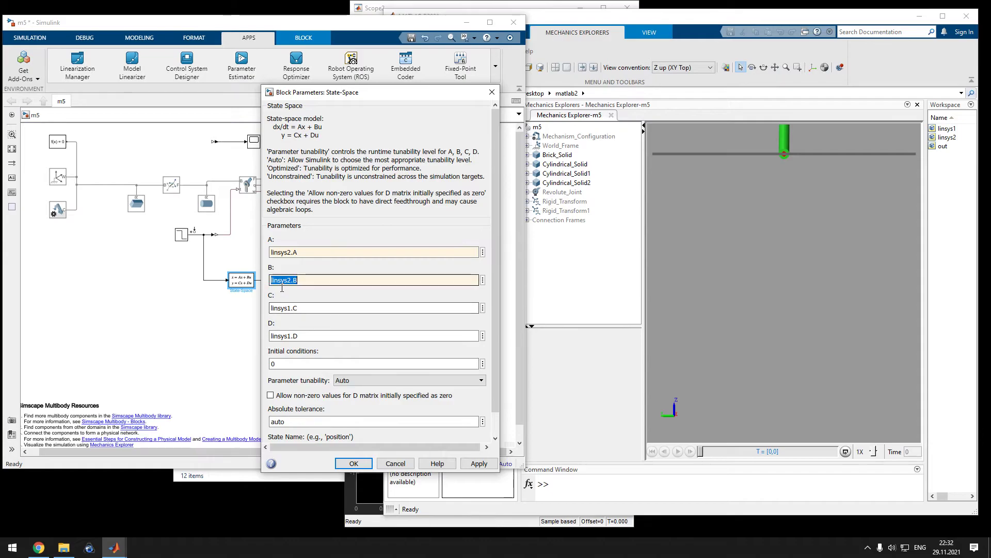
pyautogui.tripleClick(285, 342)
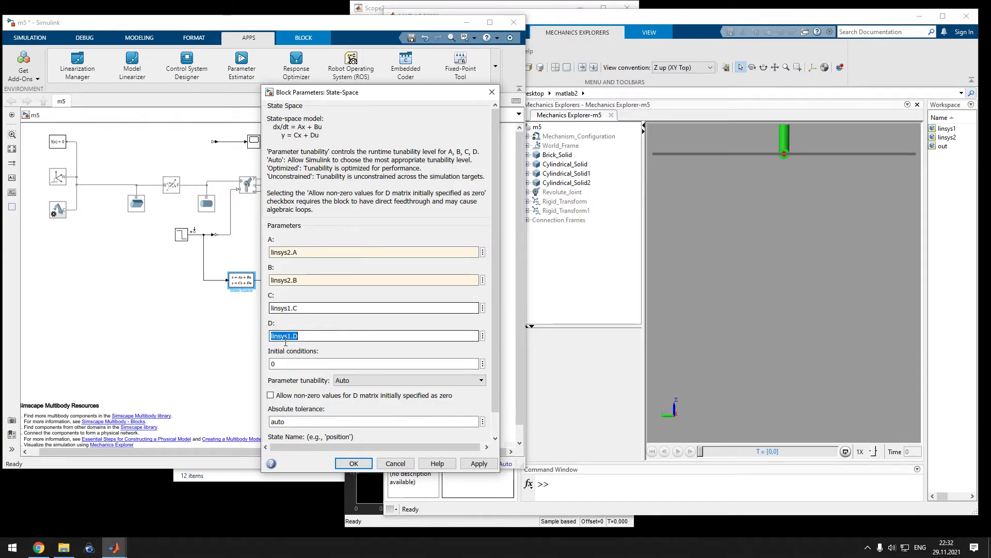
pyautogui.write('linsys2')
pyautogui.tripleClick(282, 310)
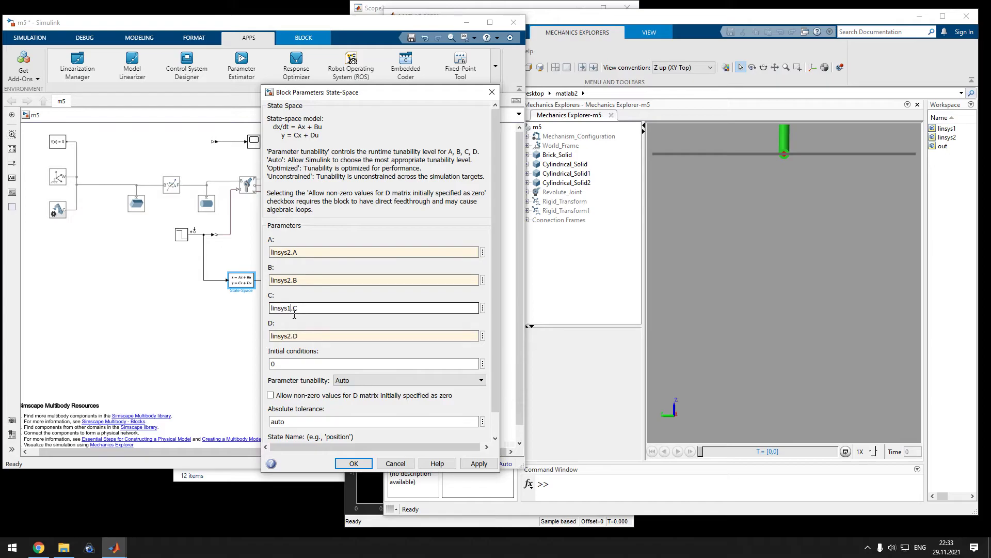
pyautogui.write('2')
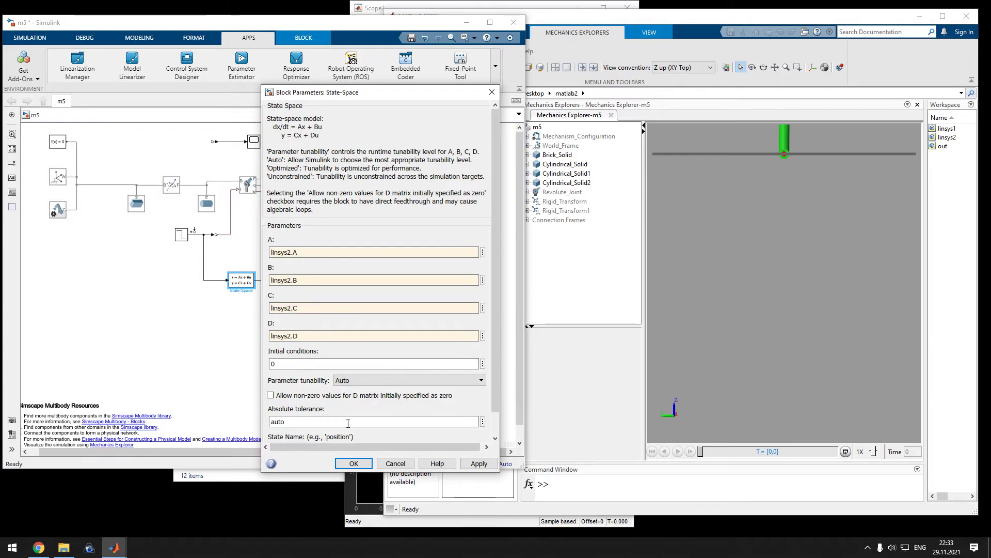
pyautogui.click(354, 464)
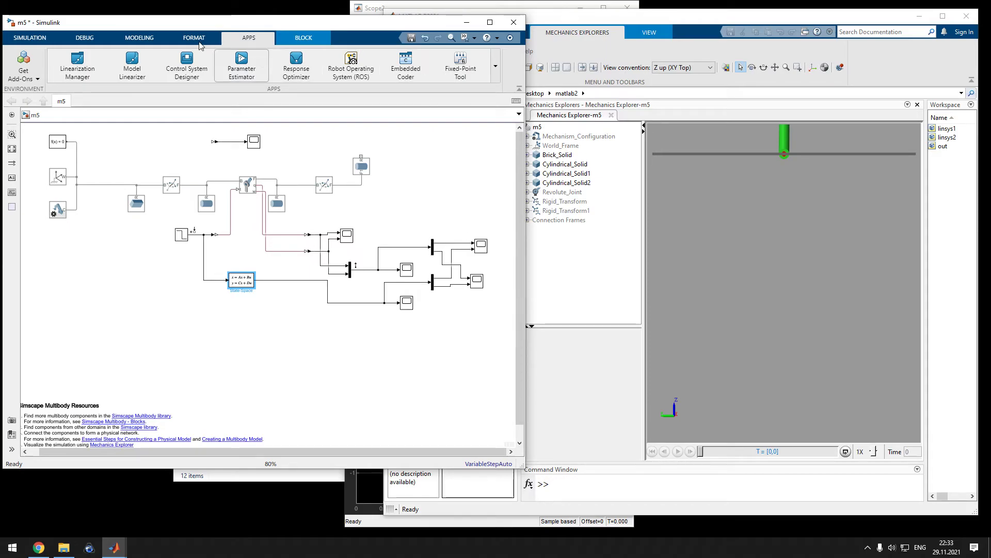
# - Run the m5 simulation and open the Scope4 and Scope5 plots
pyautogui.click(33, 39)
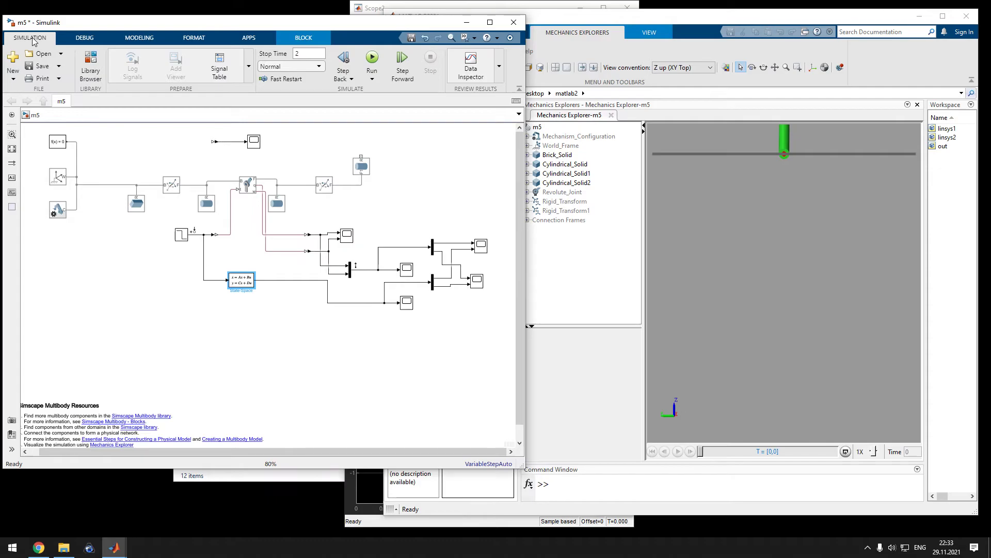
pyautogui.click(371, 60)
pyautogui.click(482, 245)
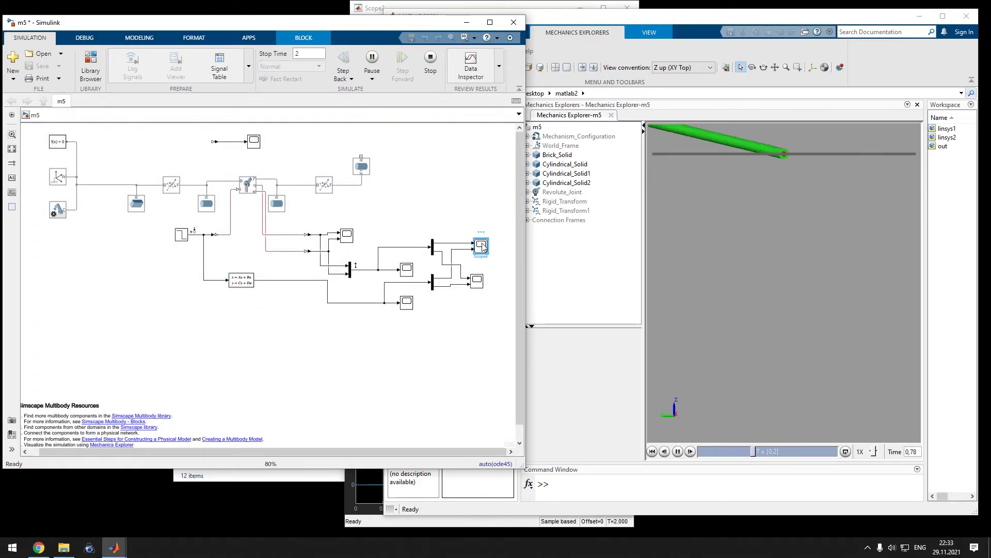
pyautogui.doubleClick(482, 246)
pyautogui.doubleClick(476, 281)
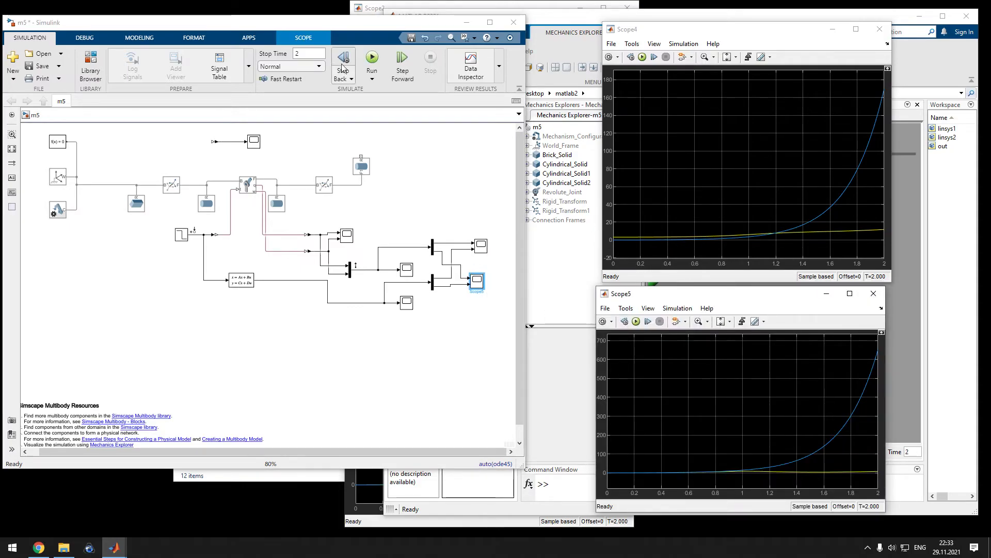
# - Rerun the simulation with a 0.5 s stop time
pyautogui.click(321, 59)
pyautogui.write('0.')
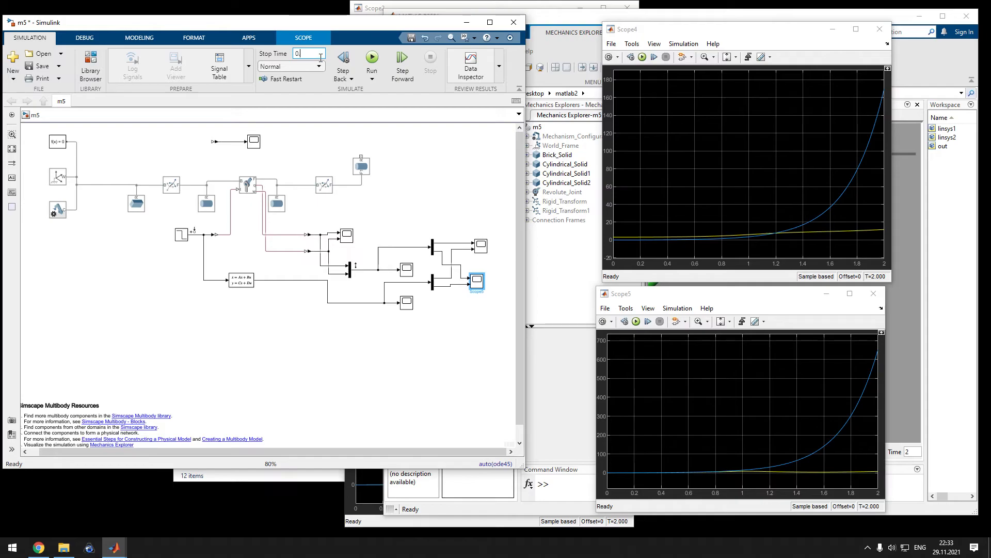
pyautogui.write('5')
pyautogui.click(369, 63)
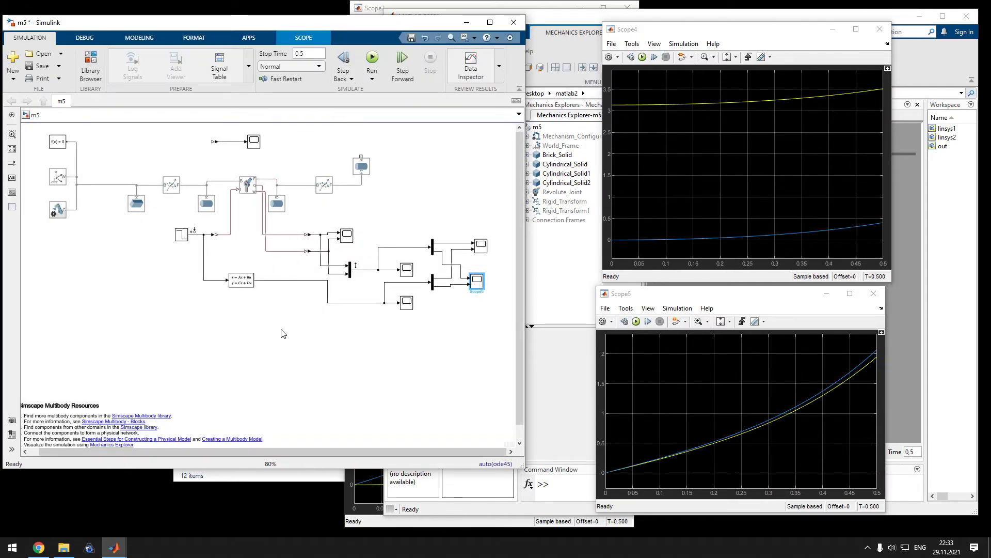
pyautogui.click(275, 330)
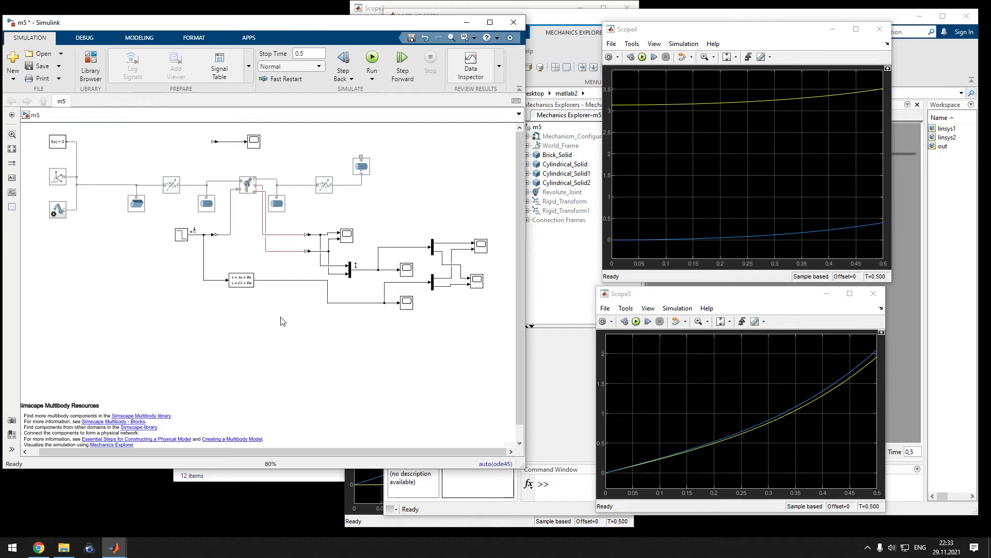
pyautogui.doubleClick(281, 317)
# - Insert an Add block and route the State-Space output into it
pyautogui.write('add')
pyautogui.press('Return')
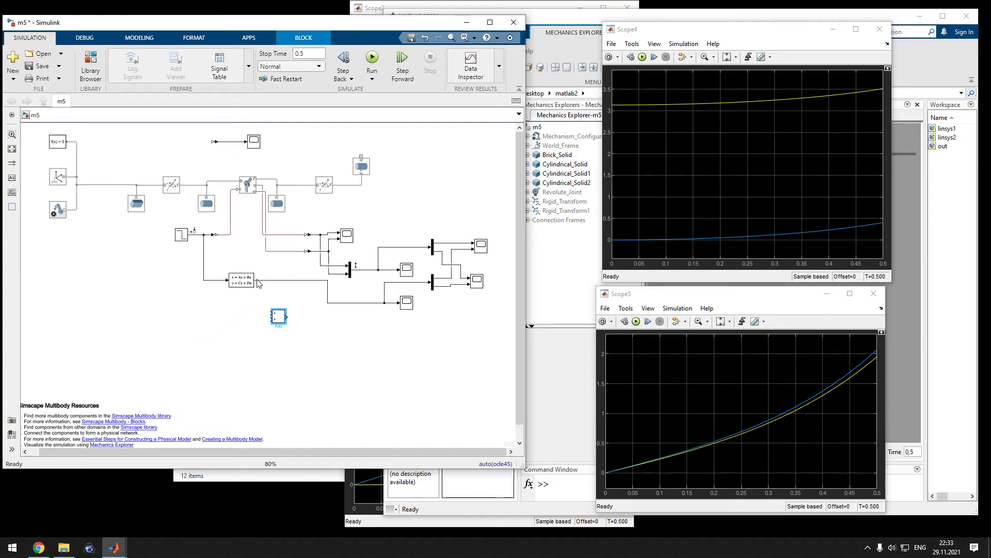
pyautogui.moveTo(271, 290); pyautogui.dragTo(283, 322)
# - Feed a [pi,0] Constant into the Add block's second input and rerun the simulation
pyautogui.click(229, 334)
pyautogui.write('c')
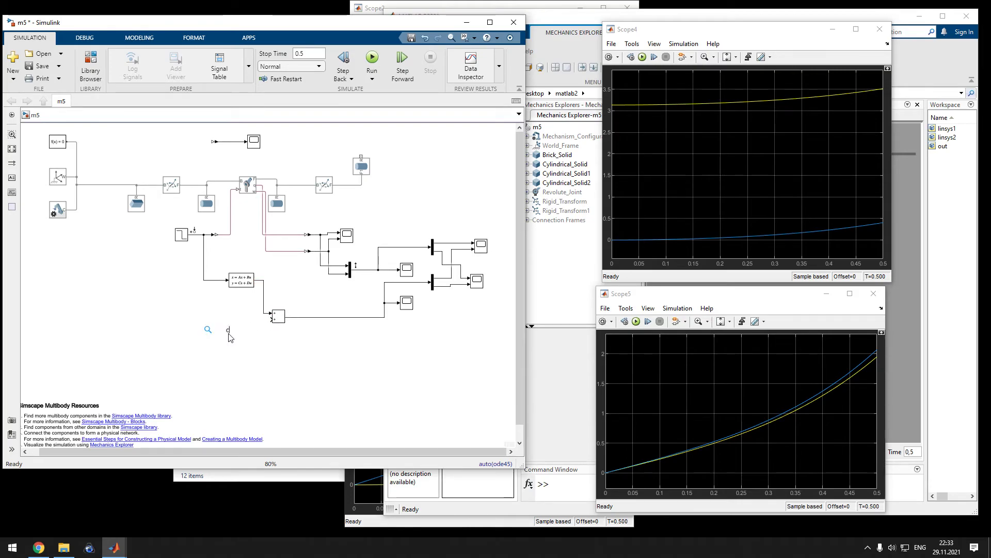
pyautogui.write('onst')
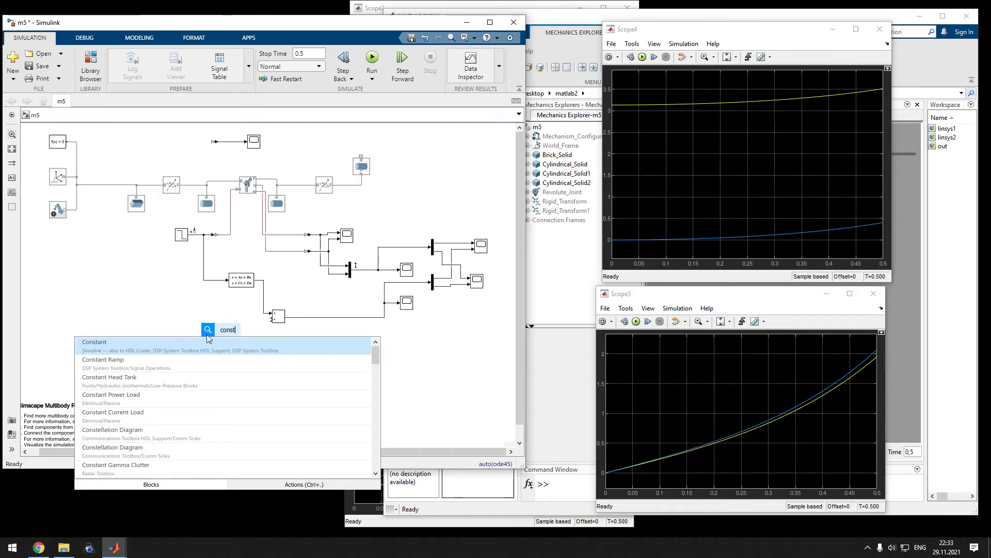
pyautogui.click(163, 342)
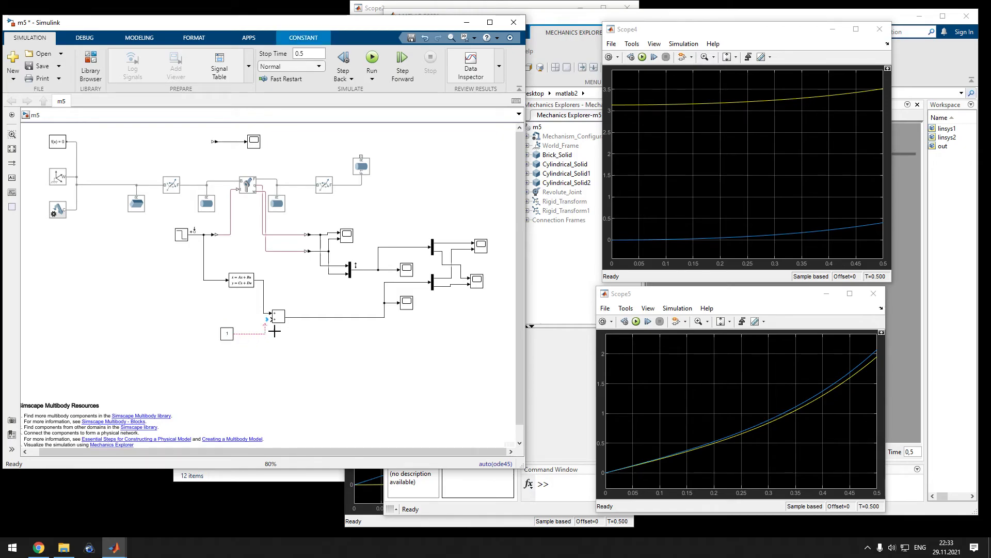
pyautogui.moveTo(274, 331); pyautogui.dragTo(274, 330)
pyautogui.doubleClick(229, 337)
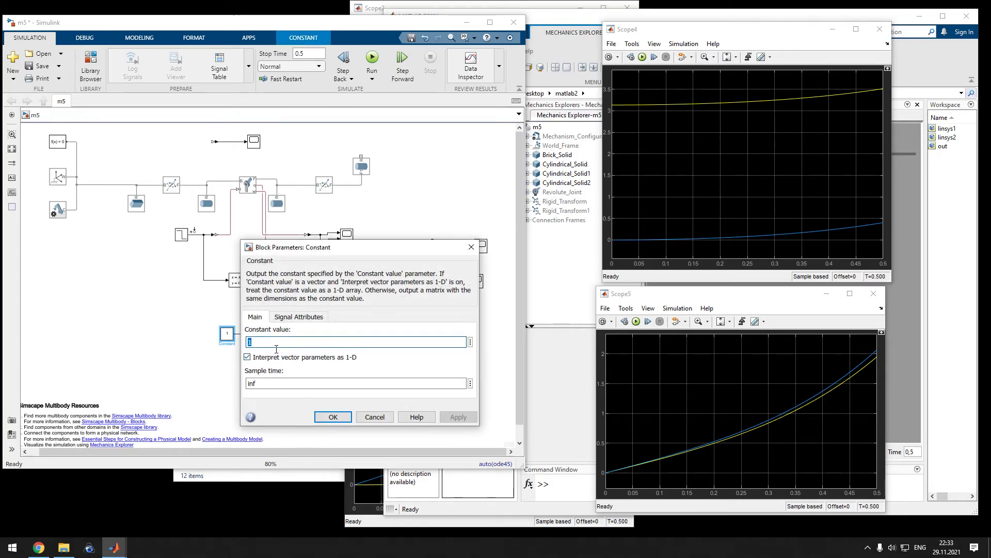
pyautogui.write('[')
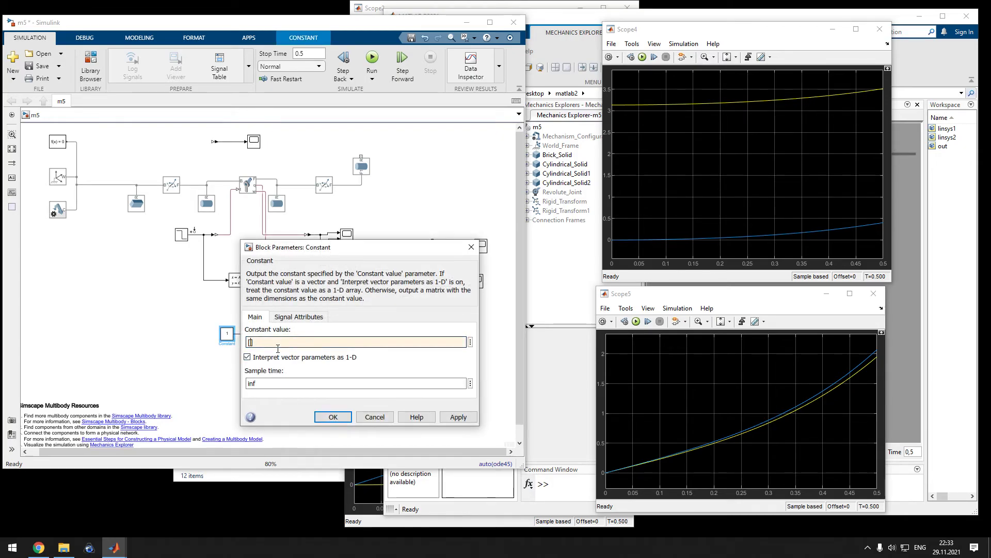
pyautogui.write('pi,0')
pyautogui.press('Return')
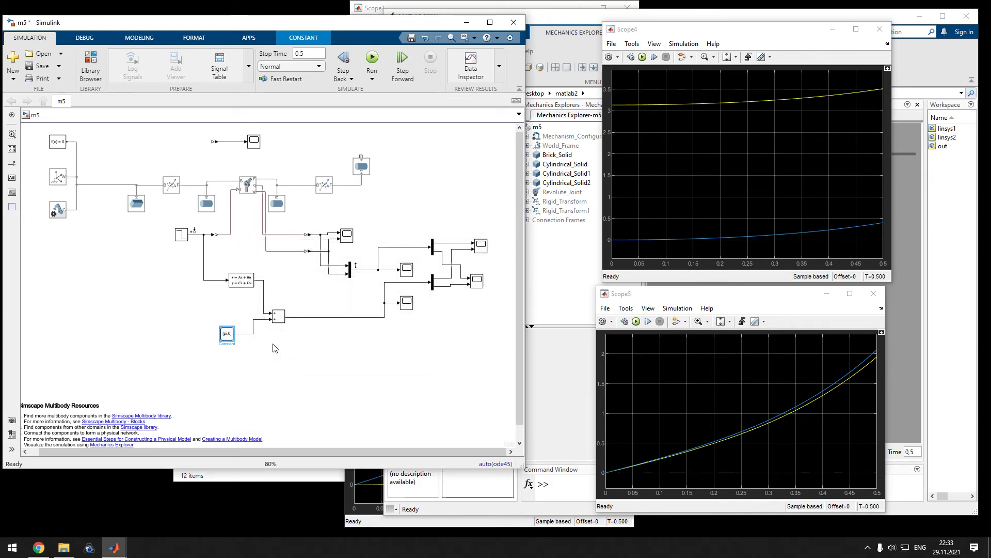
pyautogui.click(372, 59)
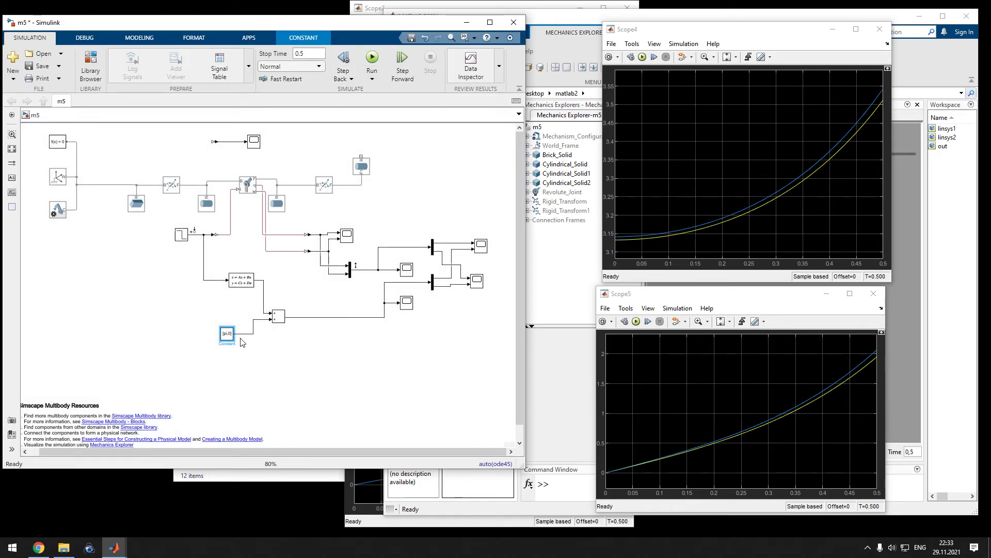
# - Set the Revolute Joint's position target to 179.99 deg and rerun the simulation
pyautogui.doubleClick(249, 186)
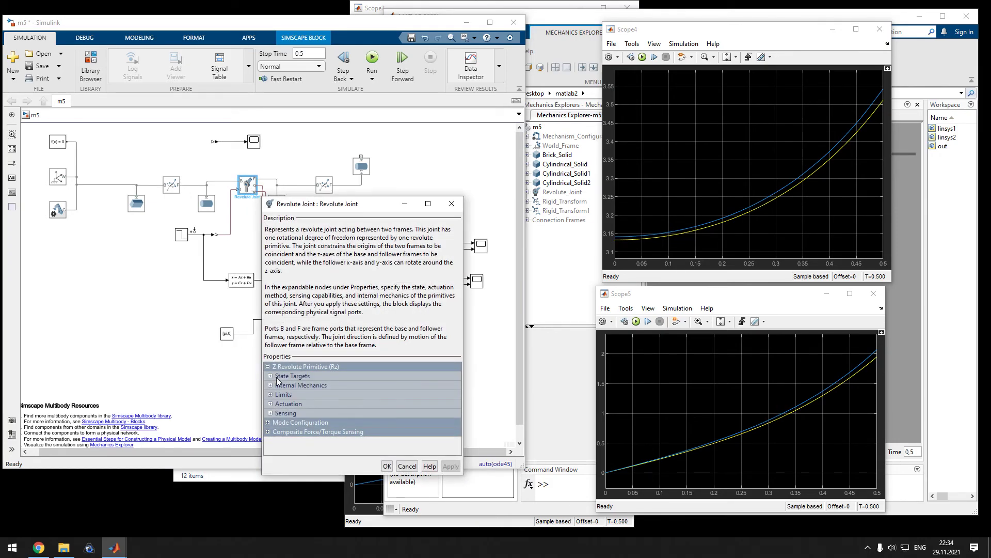
pyautogui.click(277, 378)
pyautogui.click(272, 385)
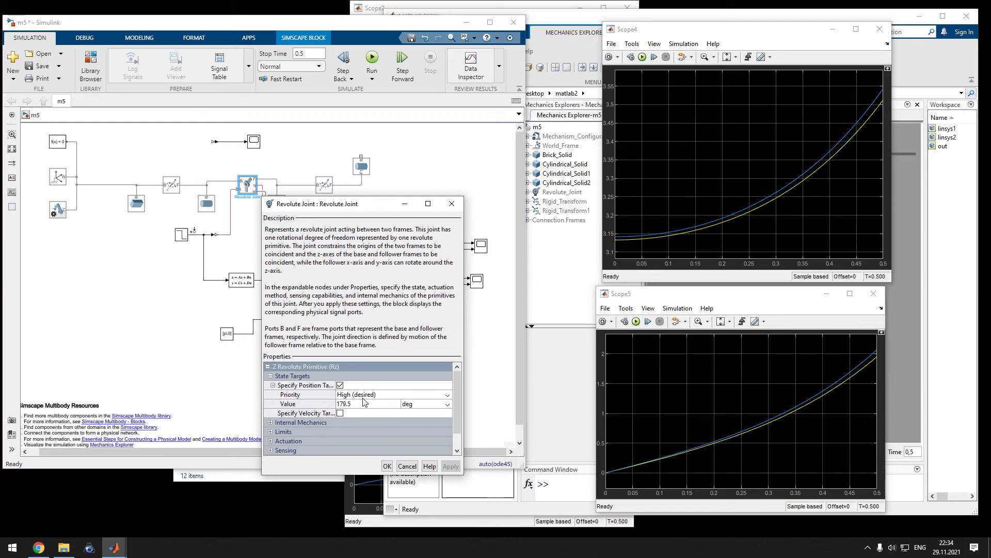
pyautogui.click(365, 404)
pyautogui.write('179.5')
pyautogui.press('BackSpace')
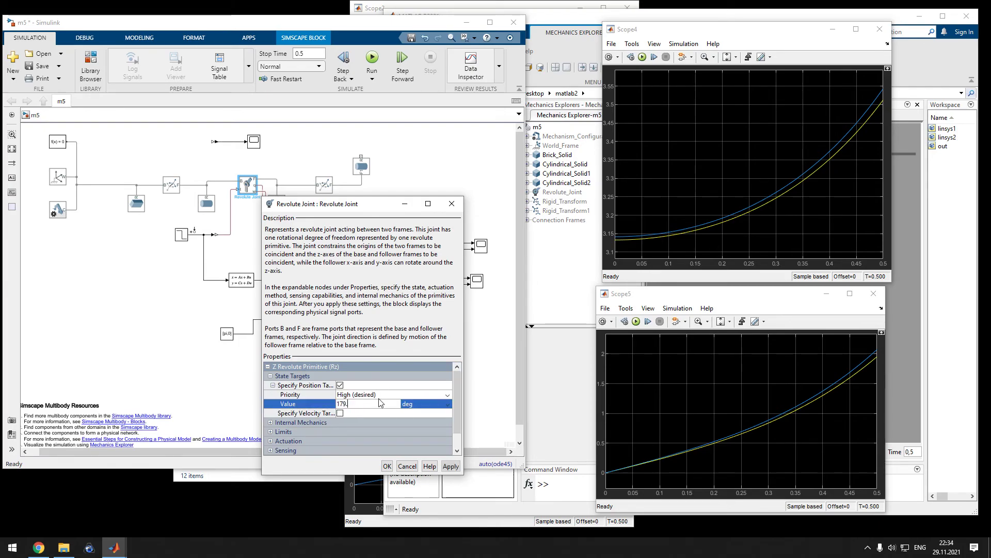
pyautogui.press('Return')
pyautogui.click(387, 466)
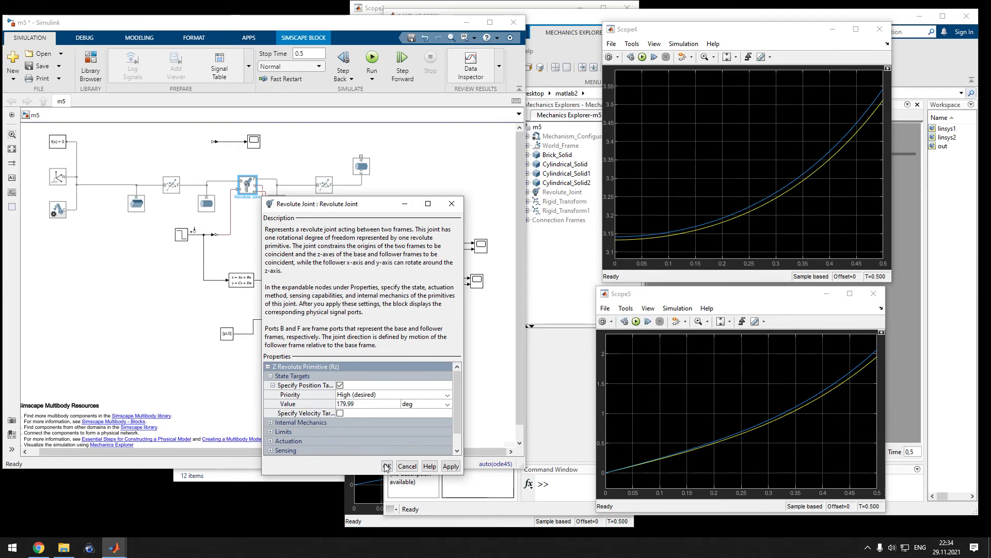
pyautogui.click(372, 58)
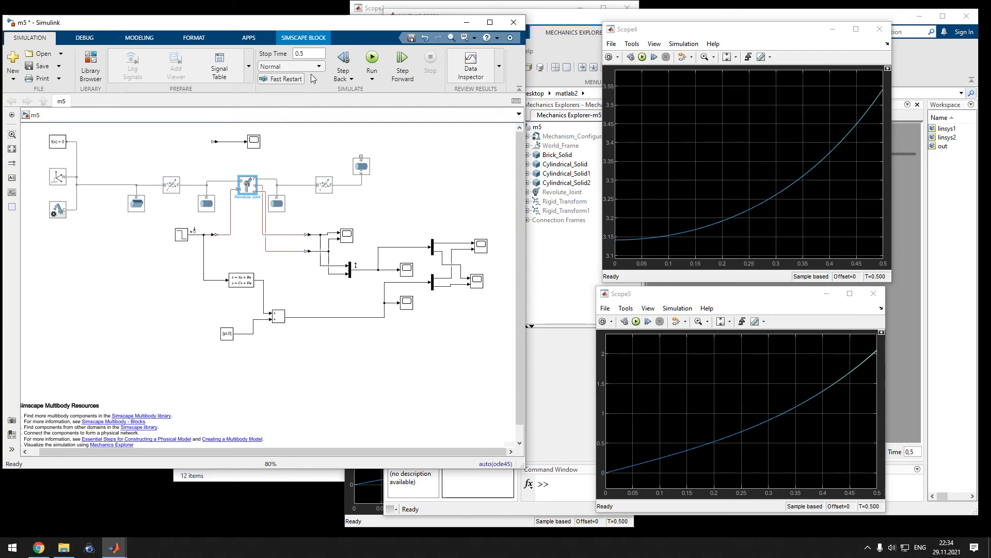
# - Run the simulation with a 1 s stop time, then run it to 2 seconds
pyautogui.click(318, 57)
pyautogui.write('1')
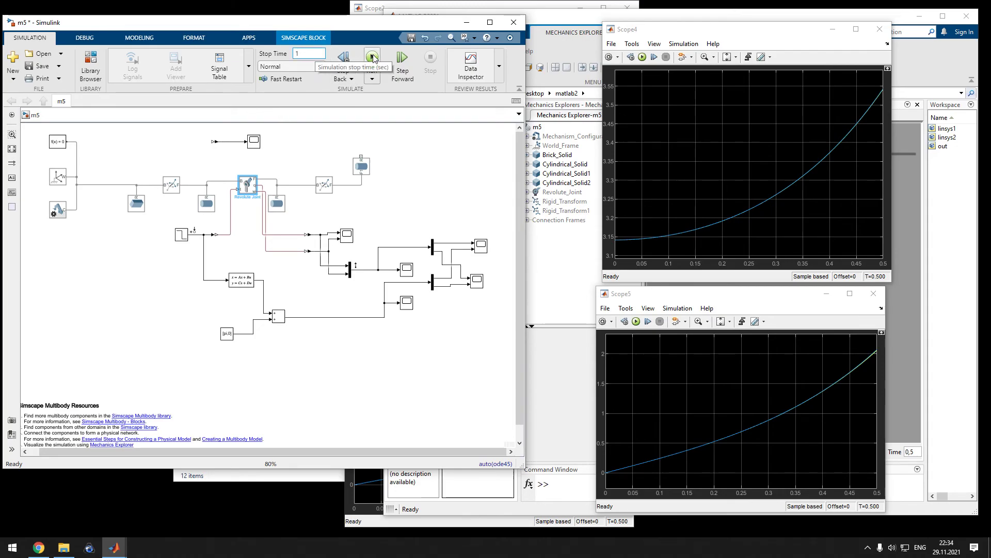
pyautogui.click(372, 58)
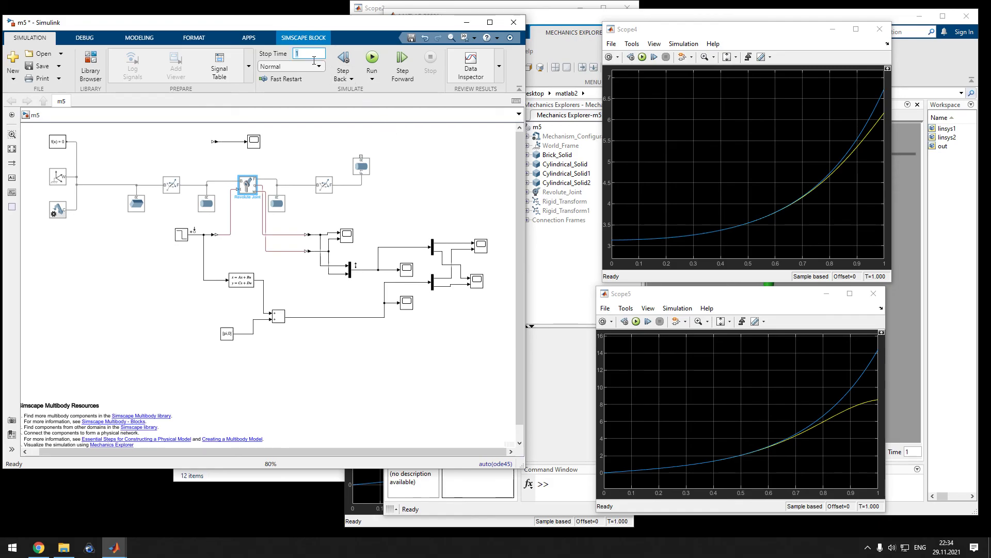
pyautogui.click(373, 58)
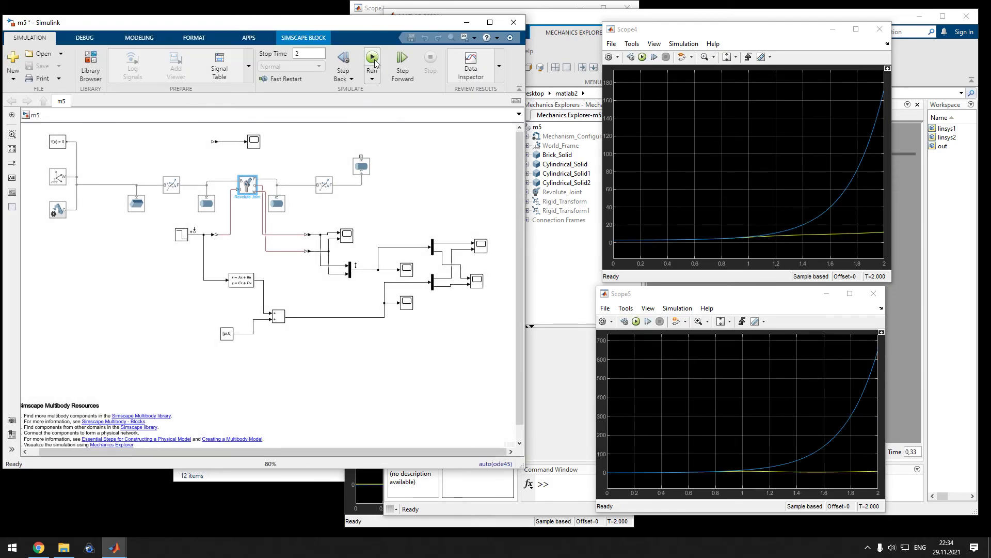
# - Reset the stop time to 1 s, rerun, and save model m5
pyautogui.click(312, 60)
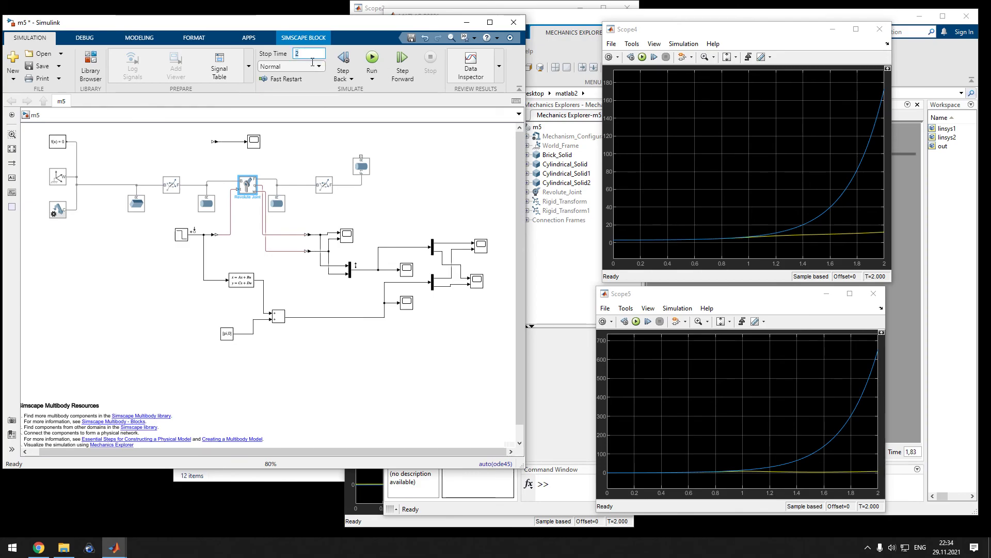
pyautogui.write('1')
pyautogui.click(372, 58)
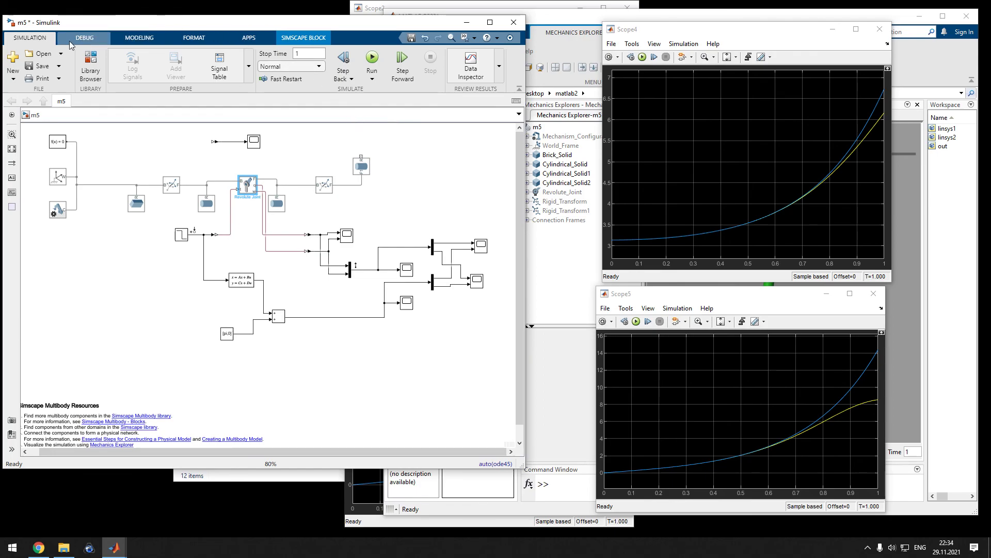
pyautogui.click(37, 68)
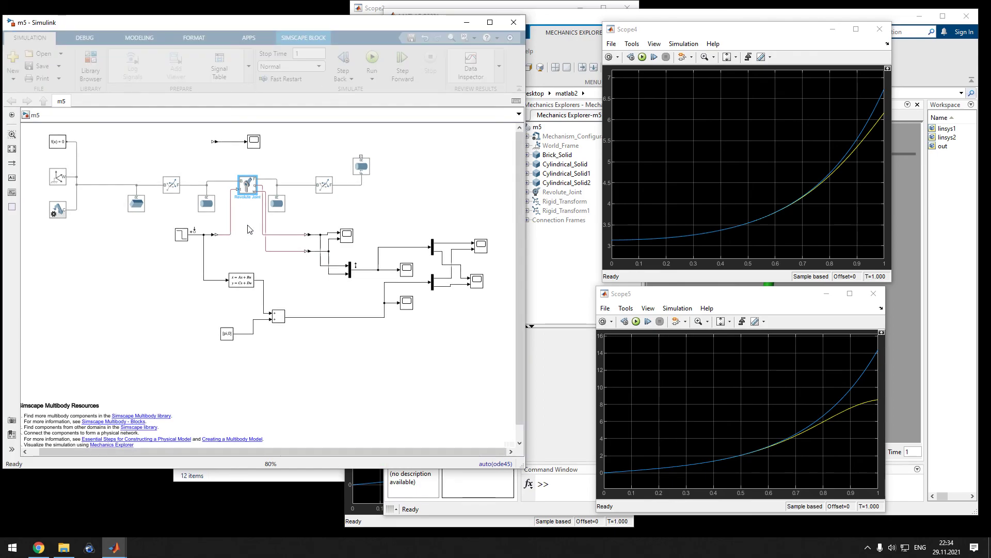